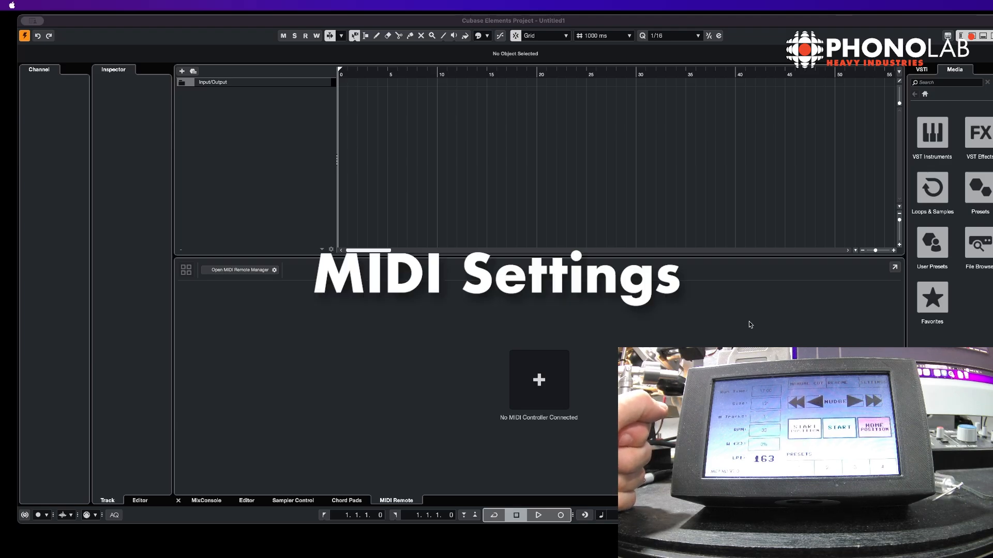
# Open the MIDI page of the preferences, review its chase event settings, and apply and close the dialog
pyautogui.click(641, 372)
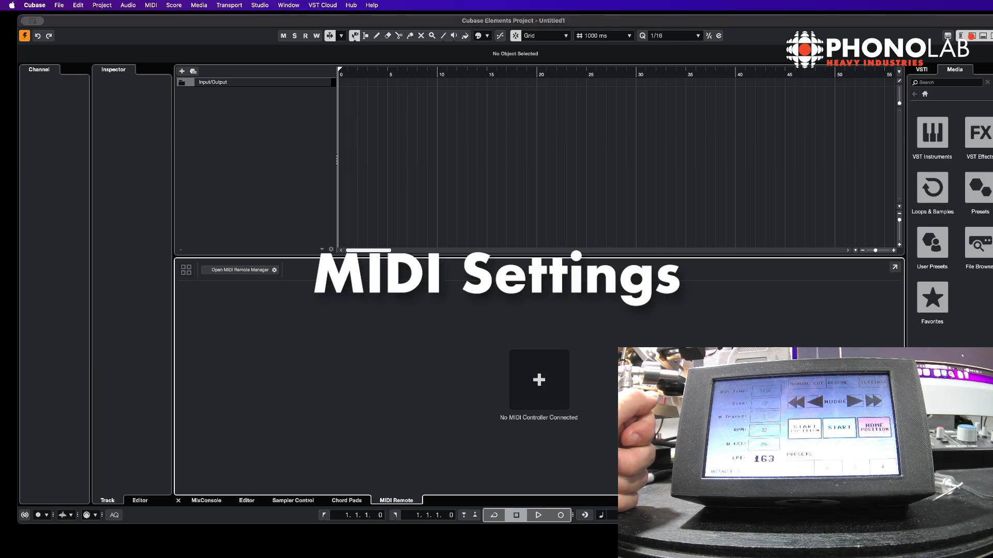
pyautogui.click(151, 5)
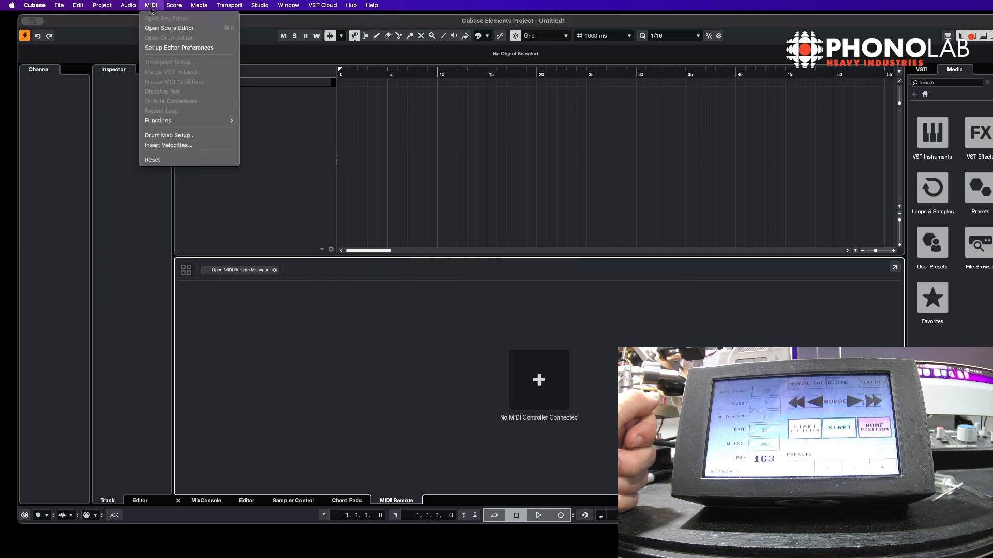
pyautogui.click(198, 48)
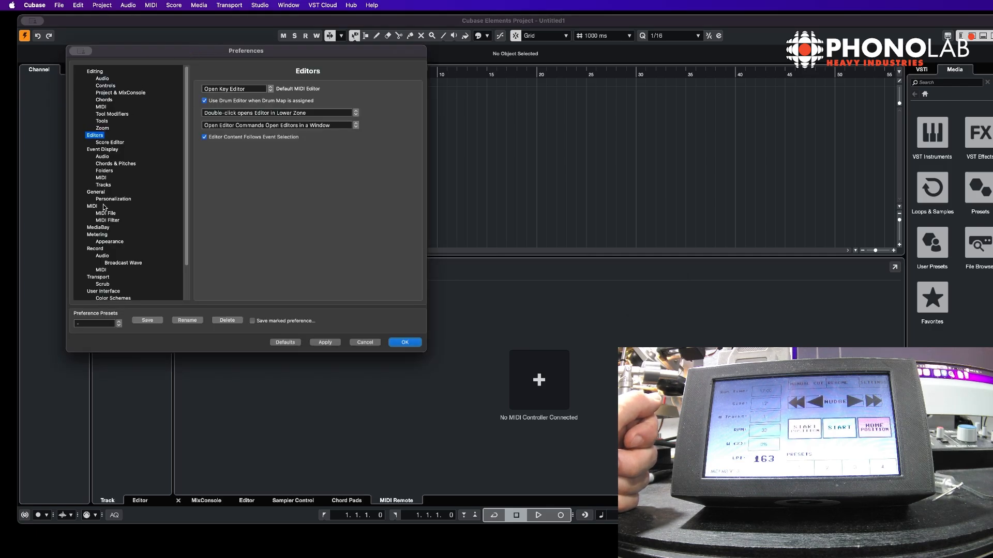
pyautogui.click(92, 207)
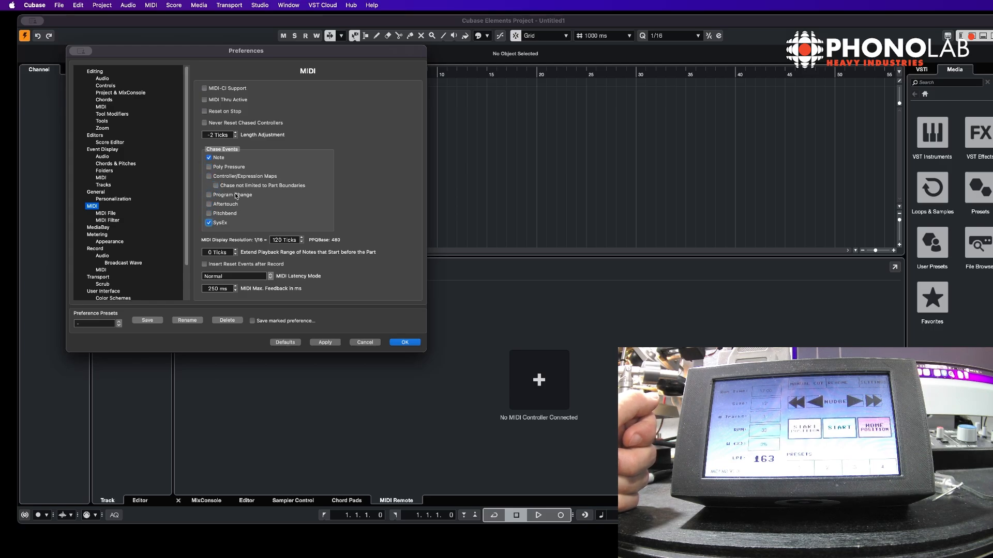
pyautogui.click(324, 342)
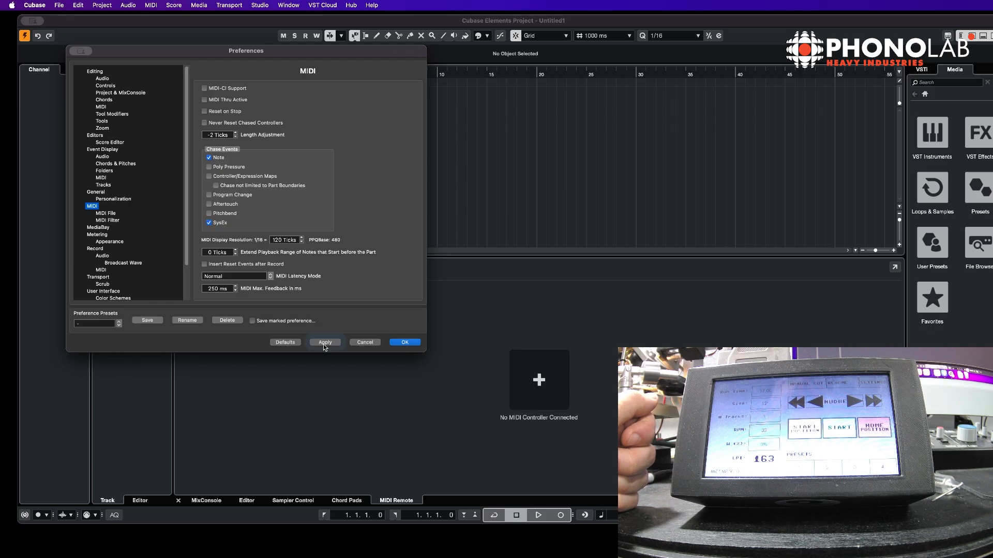
pyautogui.click(405, 343)
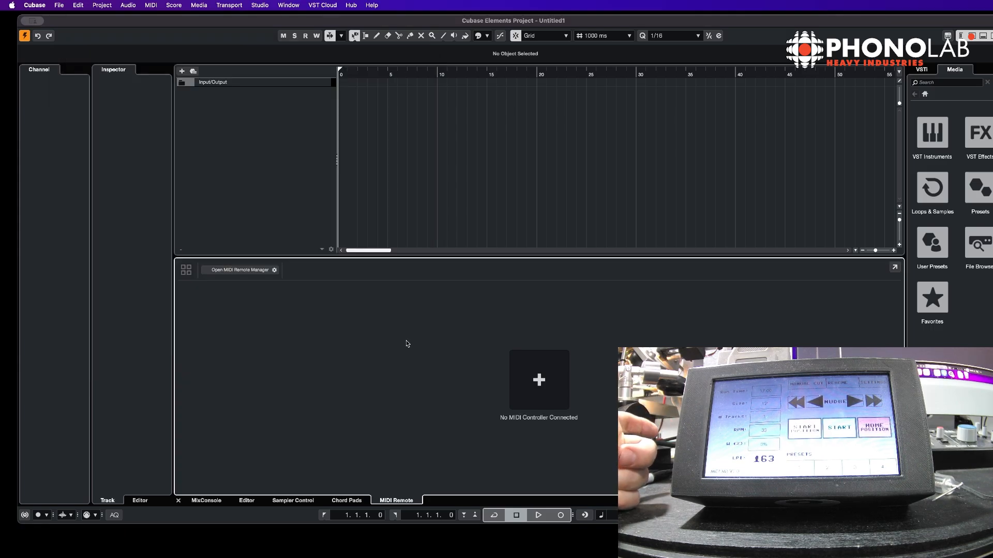
# Open the editor preferences again and close the dialog
pyautogui.click(151, 5)
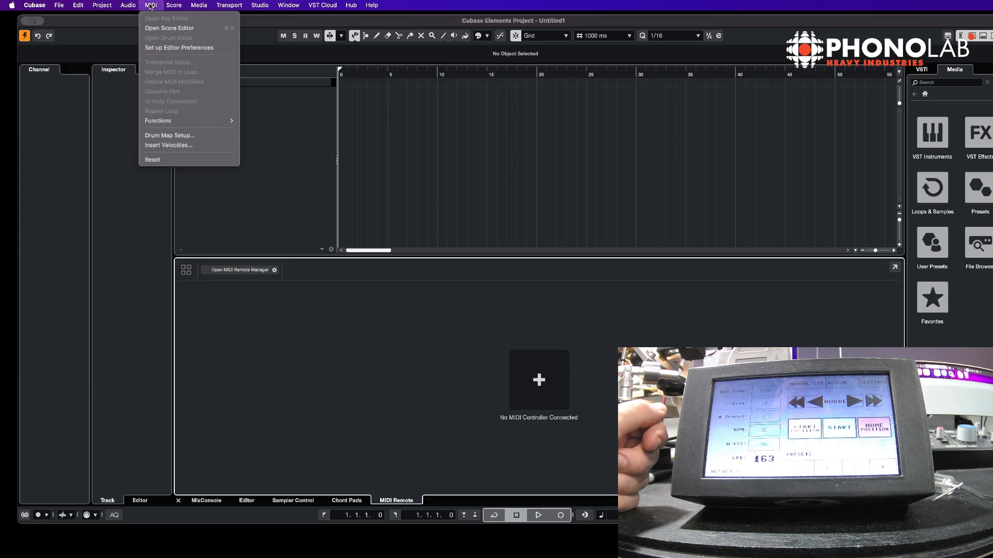
pyautogui.click(164, 48)
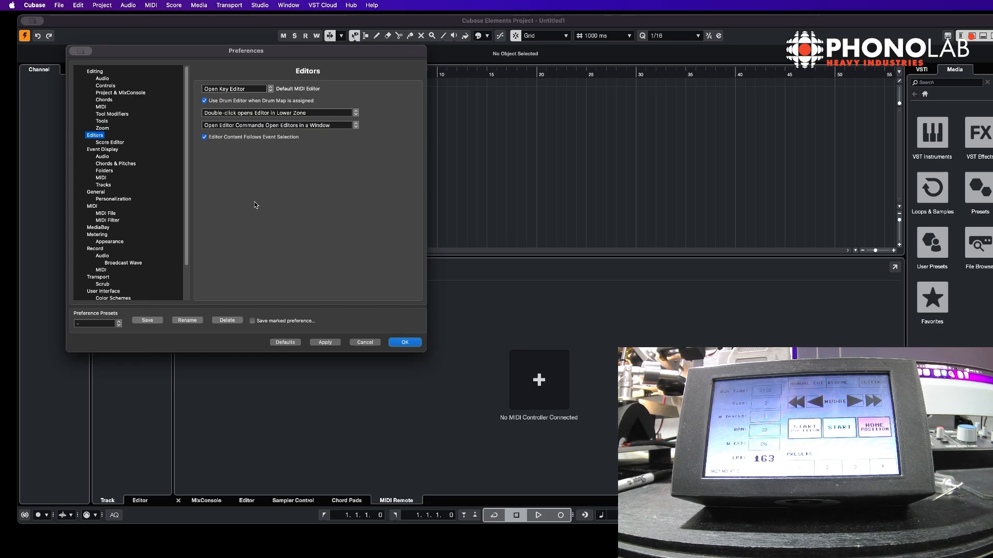
pyautogui.click(405, 342)
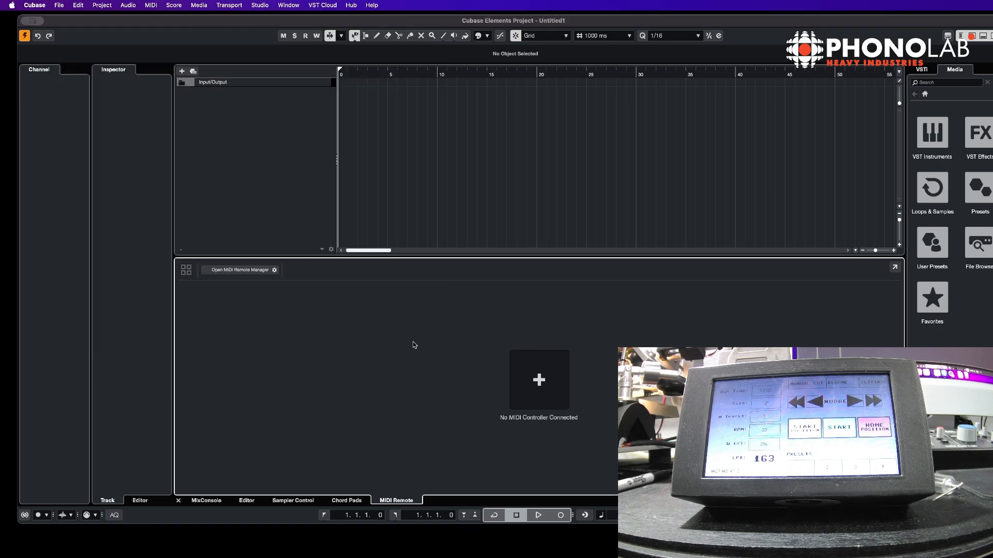
# Add a marker track and a stereo audio track named Audio to the project
pyautogui.rightClick(257, 127)
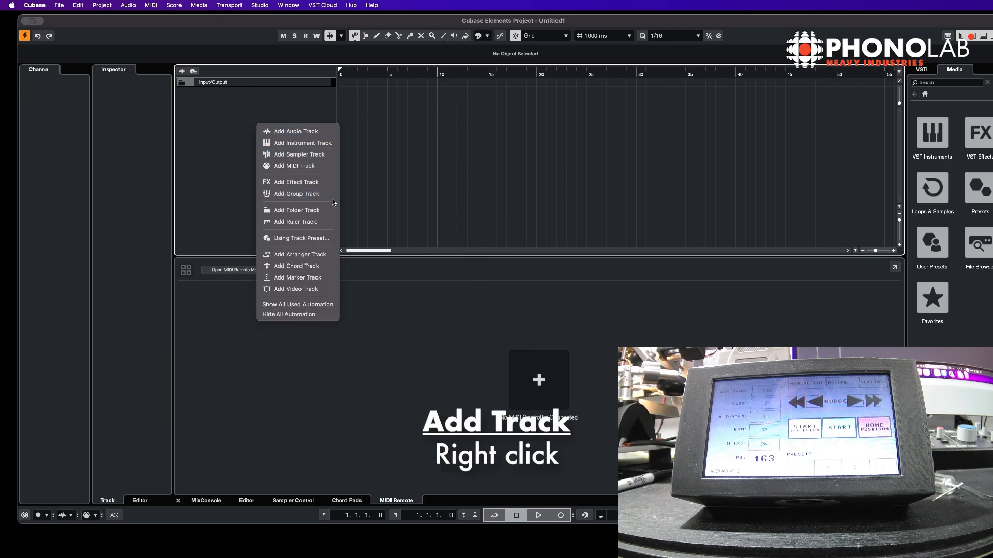
pyautogui.click(315, 278)
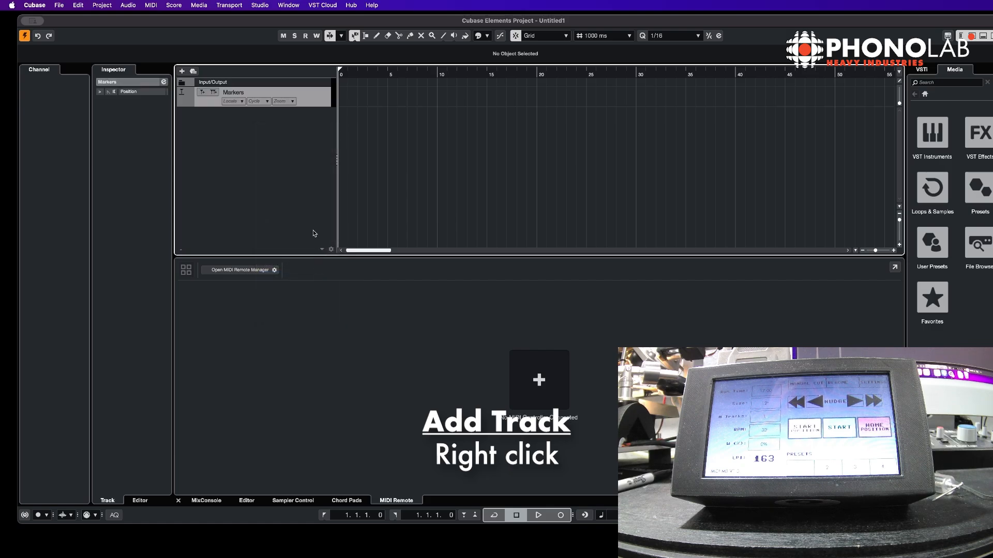
pyautogui.rightClick(246, 178)
pyautogui.click(288, 180)
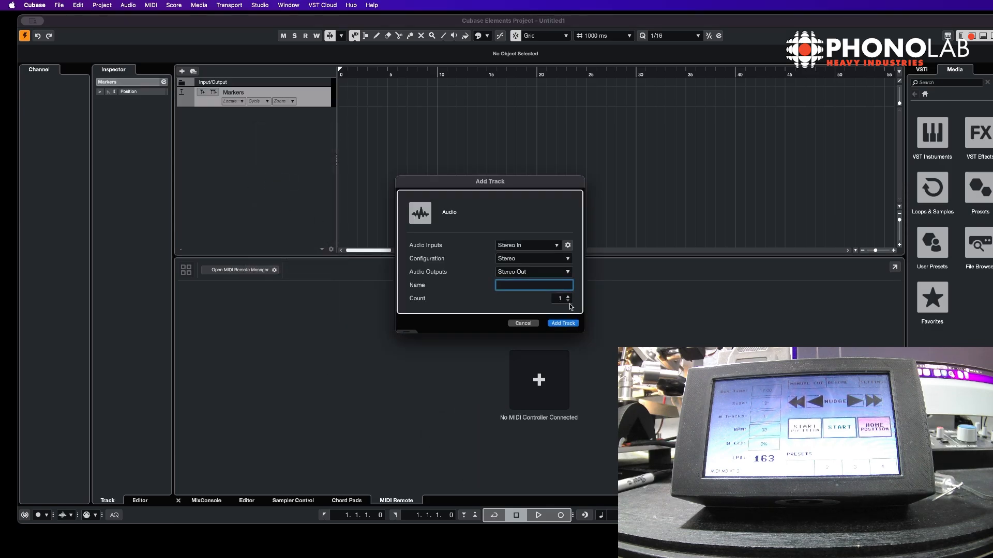
pyautogui.write('Audio')
pyautogui.press('Return')
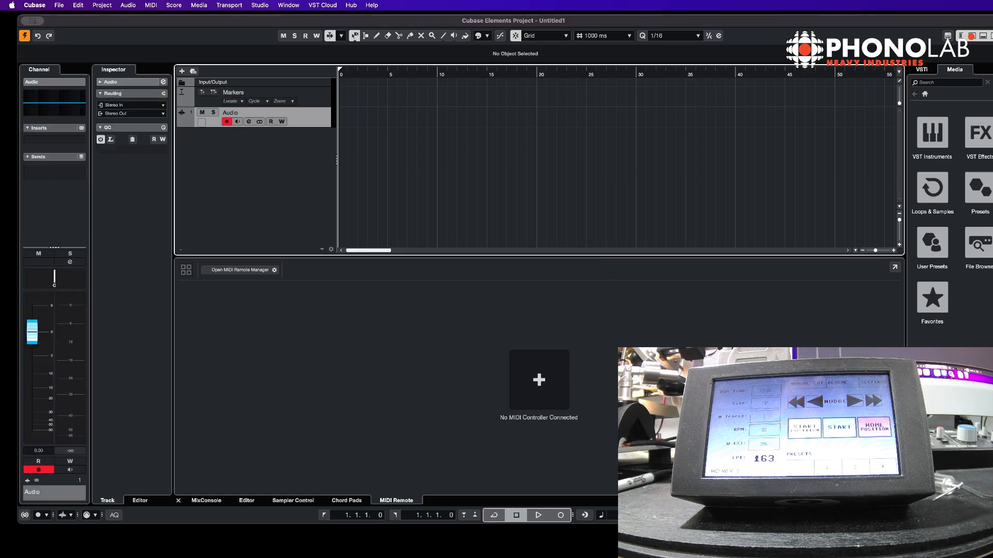
# Add a MIDI track named PhonoLab MIDI M8 with SSL 2+ as MIDI input and output
pyautogui.rightClick(231, 151)
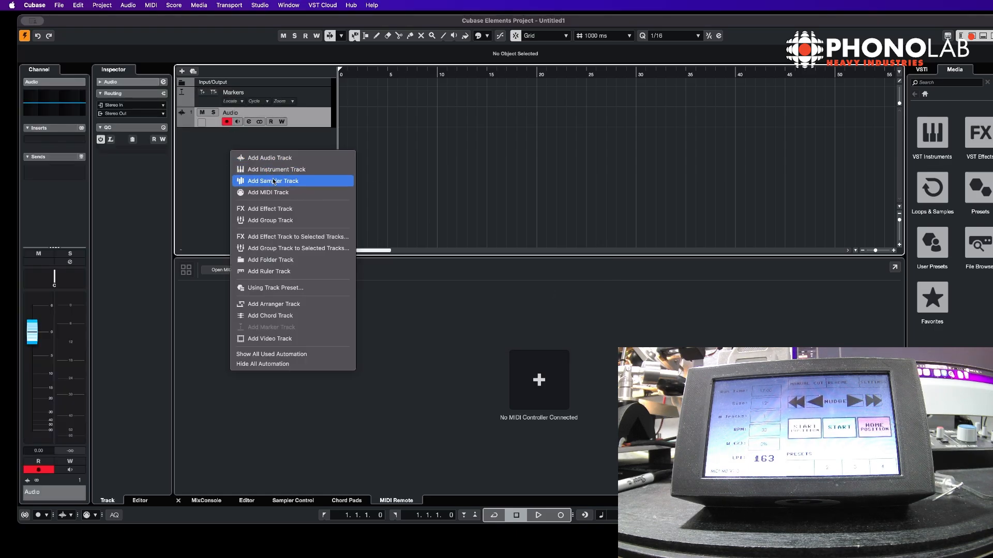
pyautogui.click(302, 193)
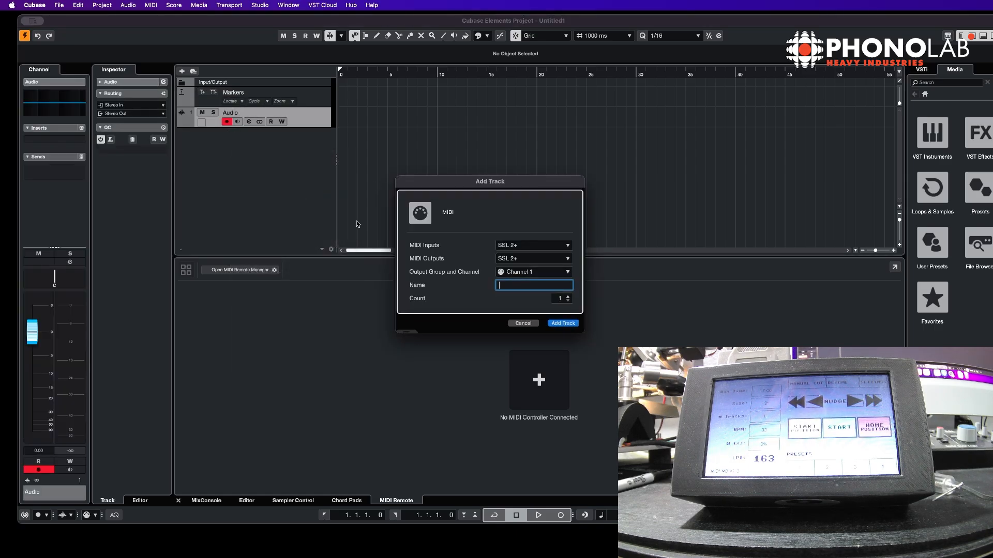
pyautogui.write('PhonoLab MIDI M8')
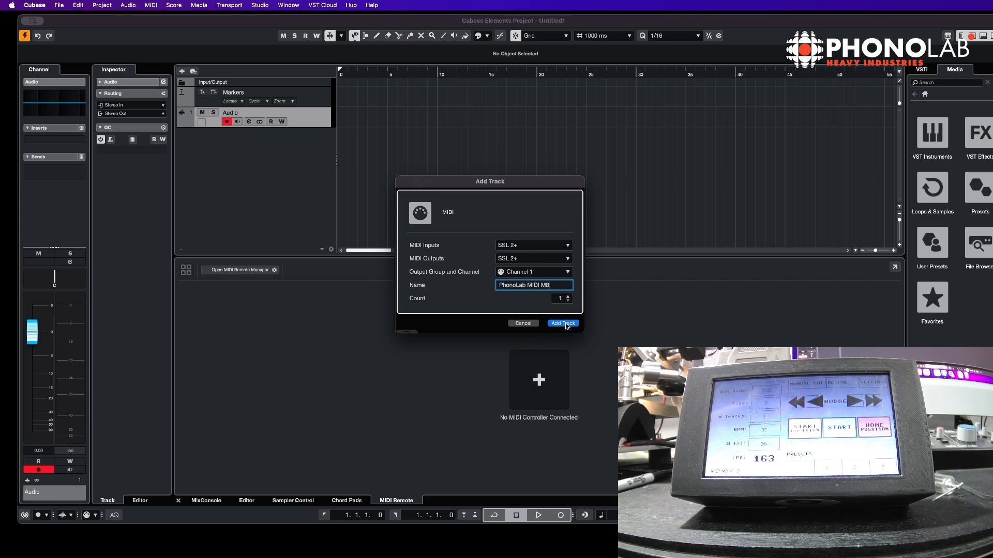
pyautogui.click(562, 246)
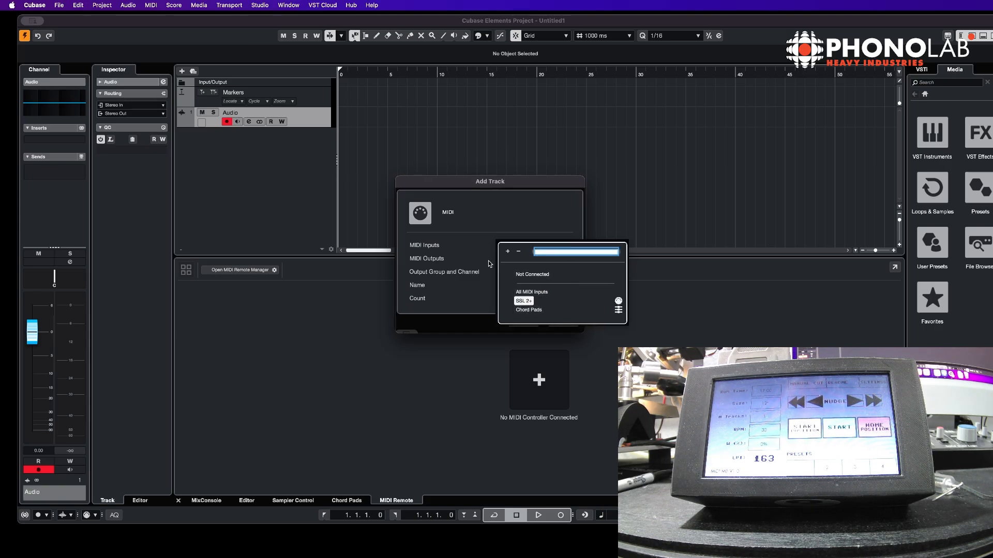
pyautogui.click(514, 232)
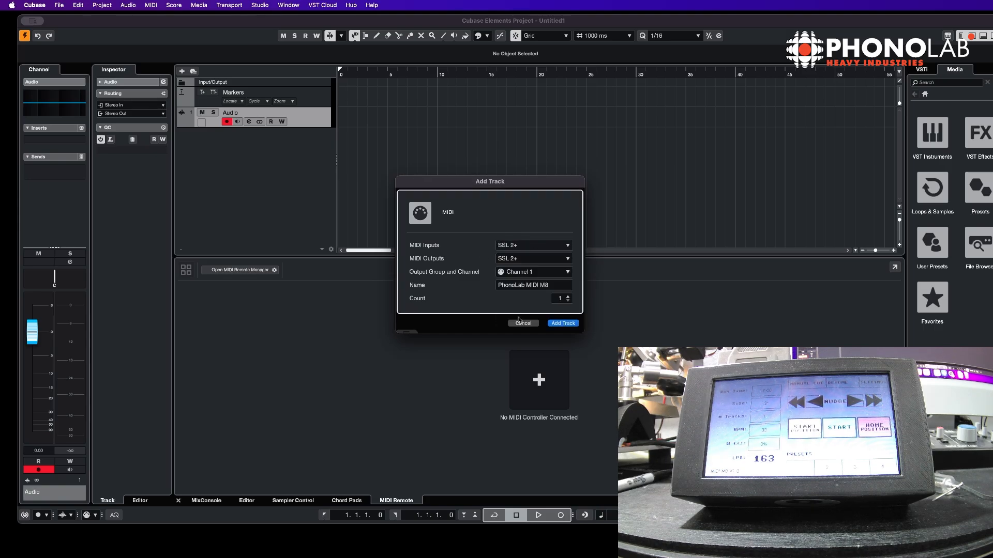
pyautogui.click(565, 324)
# Enlarge the track heights and draw a marker at the project start with the Draw tool
pyautogui.moveTo(313, 147)
pyautogui.mouseDown()
pyautogui.moveTo(316, 168)
pyautogui.moveTo(316, 160)
pyautogui.mouseUp()
pyautogui.moveTo(314, 126)
pyautogui.mouseDown()
pyautogui.moveTo(314, 136)
pyautogui.moveTo(311, 113)
pyautogui.mouseUp()
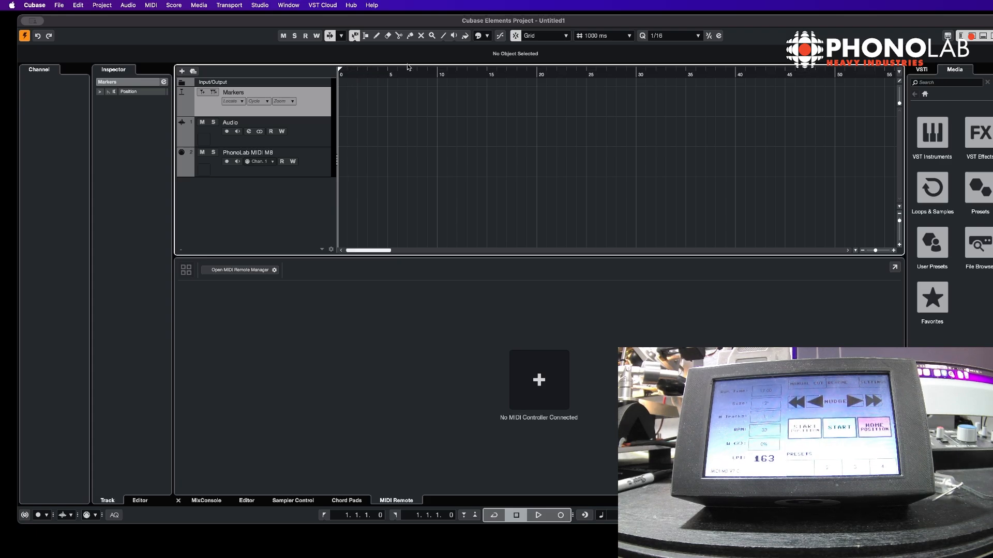
pyautogui.rightClick(339, 109)
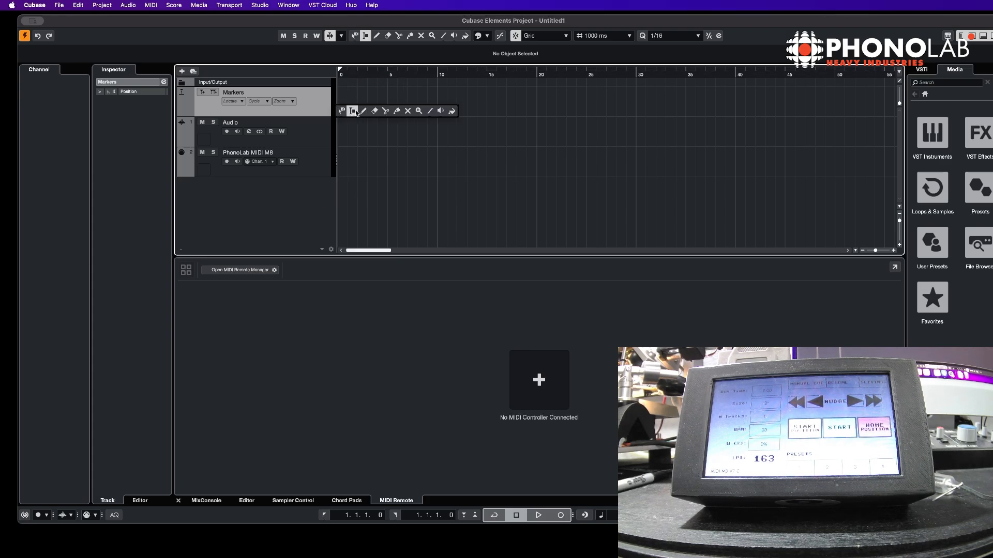
pyautogui.click(364, 111)
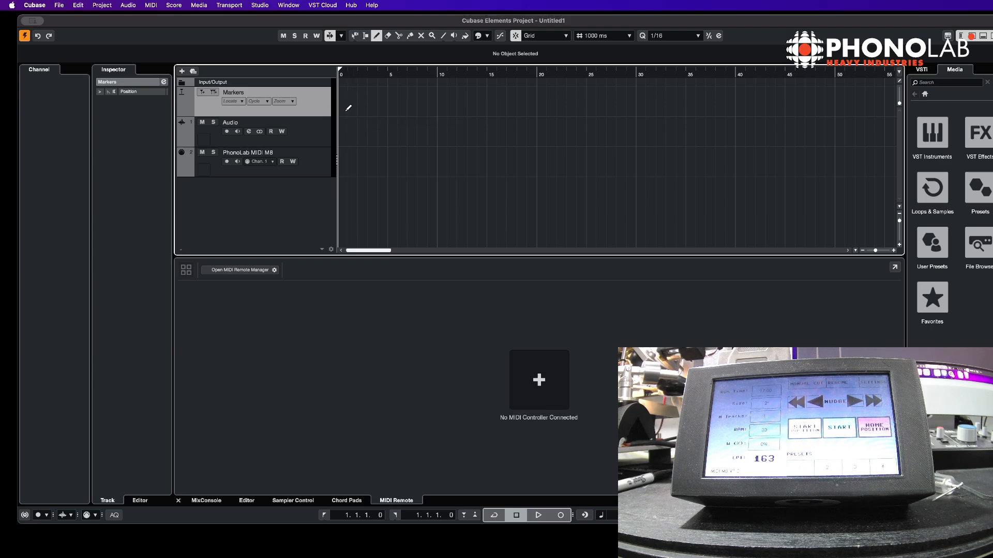
pyautogui.click(343, 109)
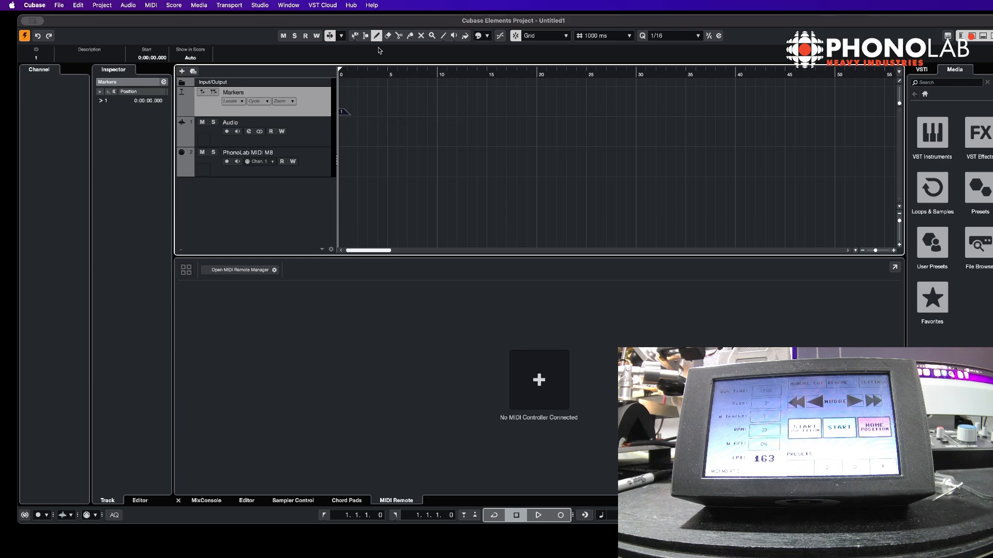
pyautogui.click(355, 36)
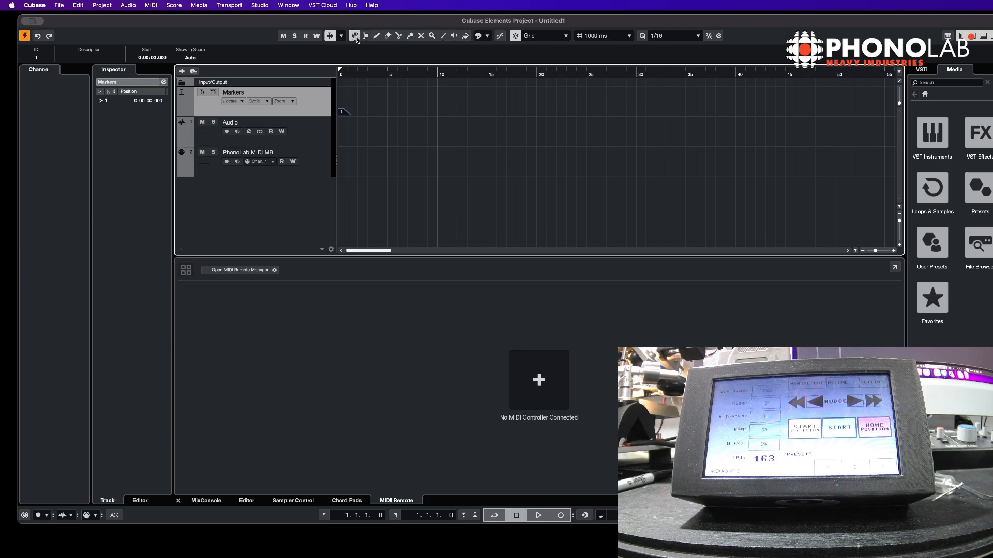
# Draw a MIDI part about 5 seconds long at the start of the PhonoLab MIDI M8 track
pyautogui.click(311, 141)
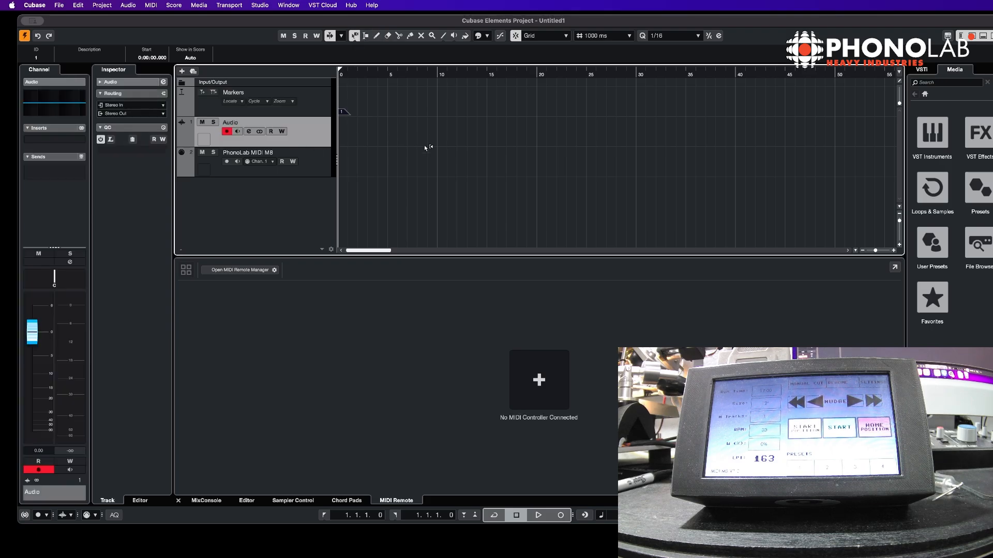
pyautogui.click(324, 163)
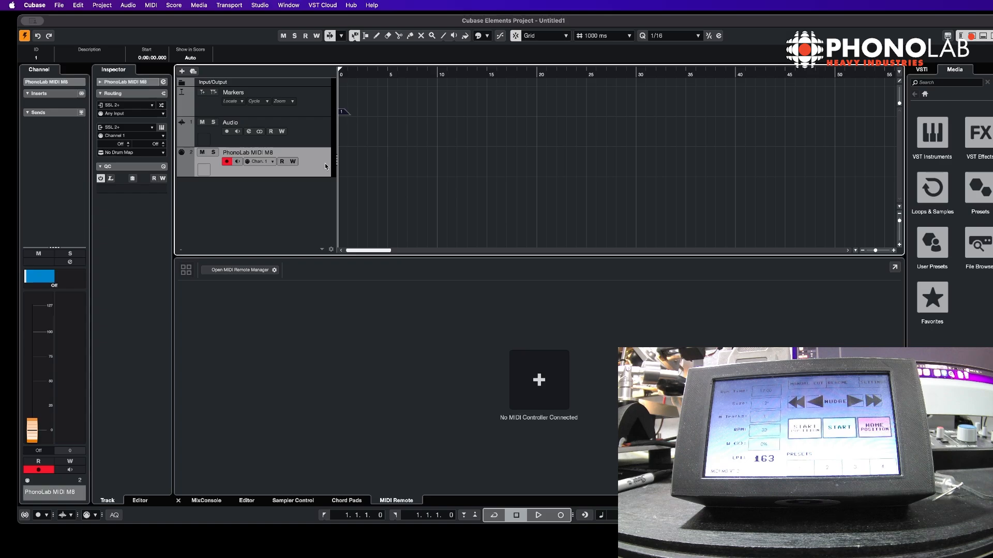
pyautogui.click(377, 36)
pyautogui.moveTo(343, 159); pyautogui.dragTo(392, 156)
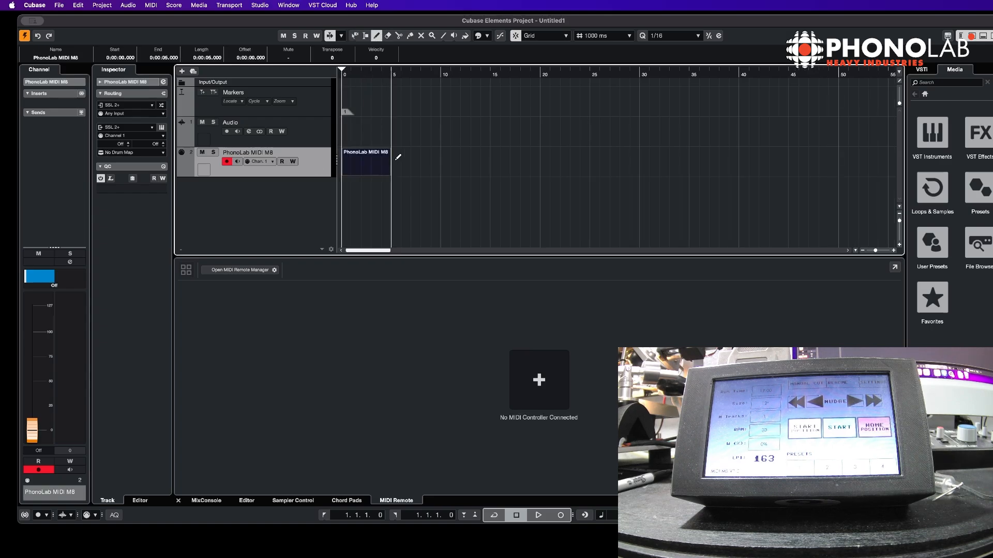
pyautogui.click(354, 35)
# Open the part in the Key Editor and draw a C3 lead-in note at its start
pyautogui.doubleClick(363, 168)
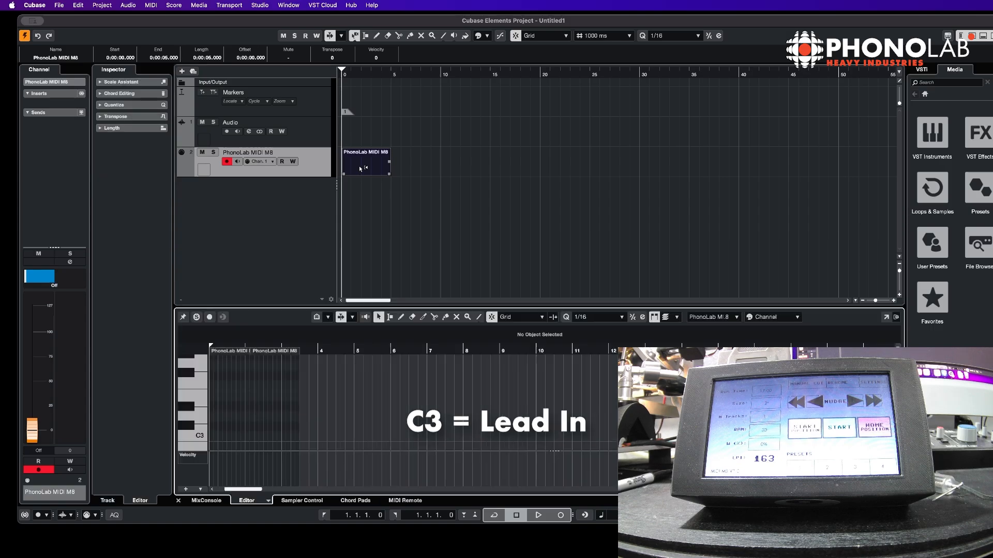
pyautogui.click(212, 439)
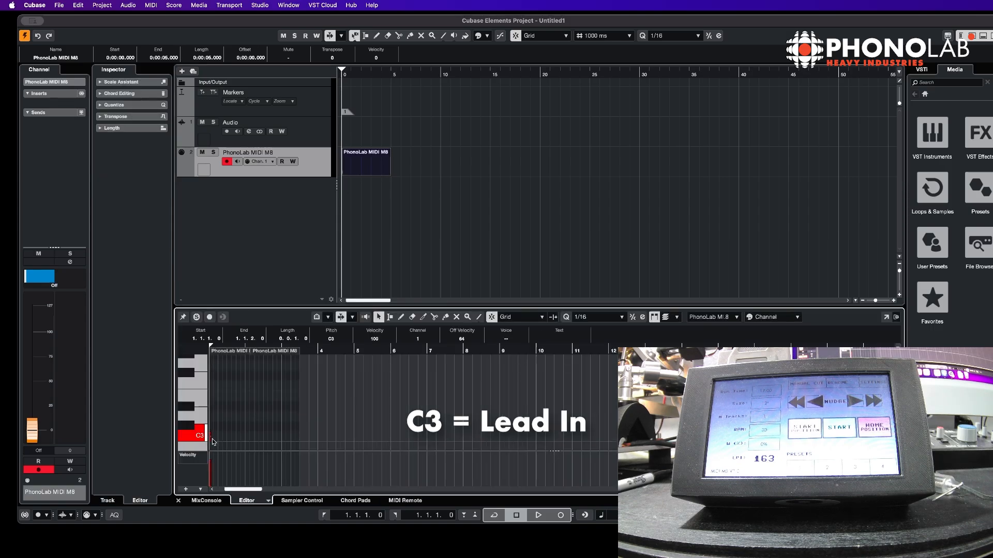
pyautogui.moveTo(211, 437); pyautogui.dragTo(217, 436)
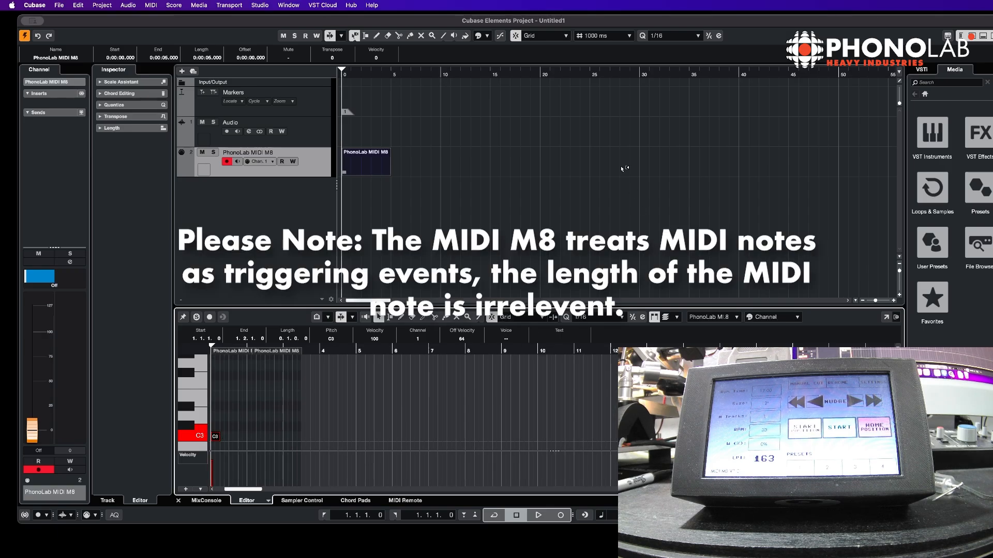
# Draw a second MIDI part starting at about 20 seconds on the PhonoLab MIDI M8 track
pyautogui.rightClick(375, 162)
pyautogui.click(418, 163)
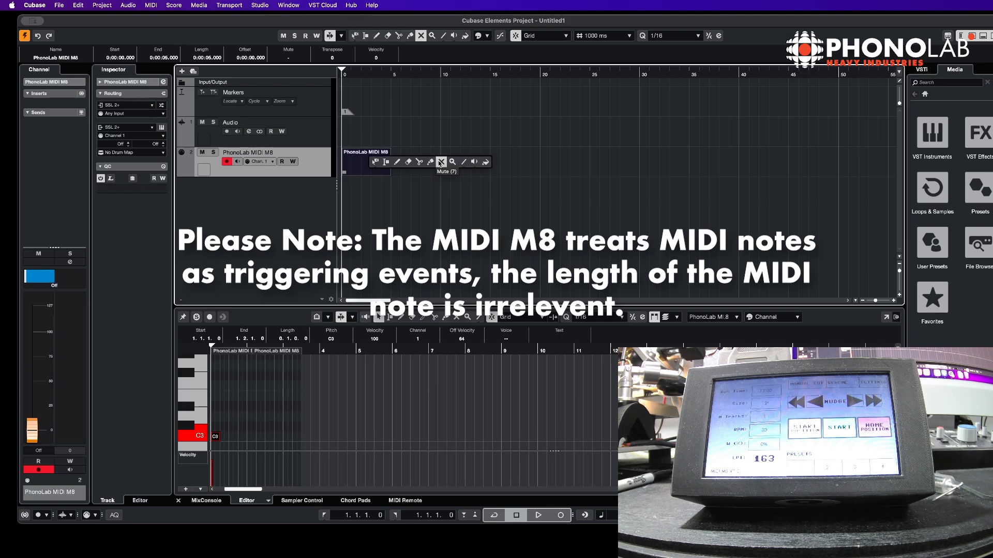
pyautogui.click(563, 161)
pyautogui.click(377, 36)
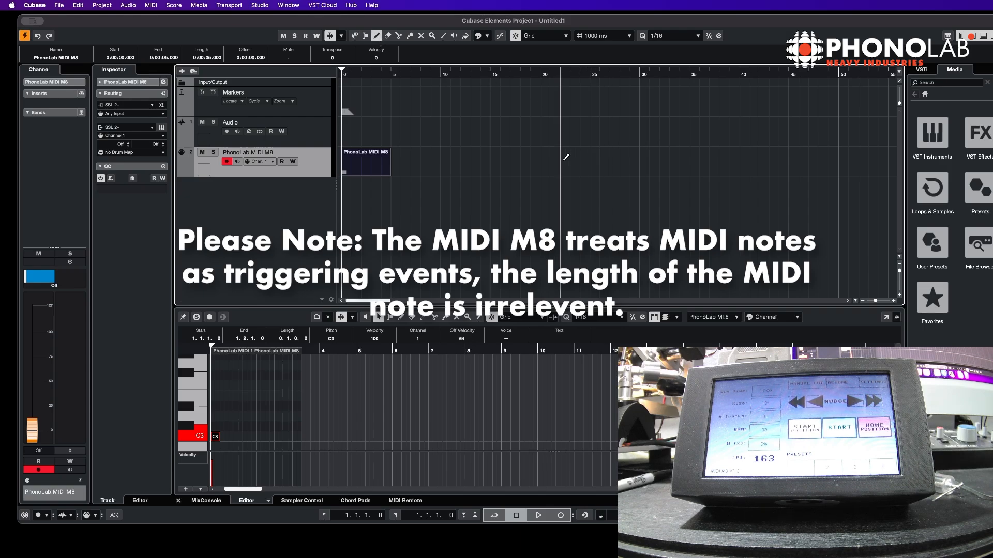
pyautogui.click(548, 157)
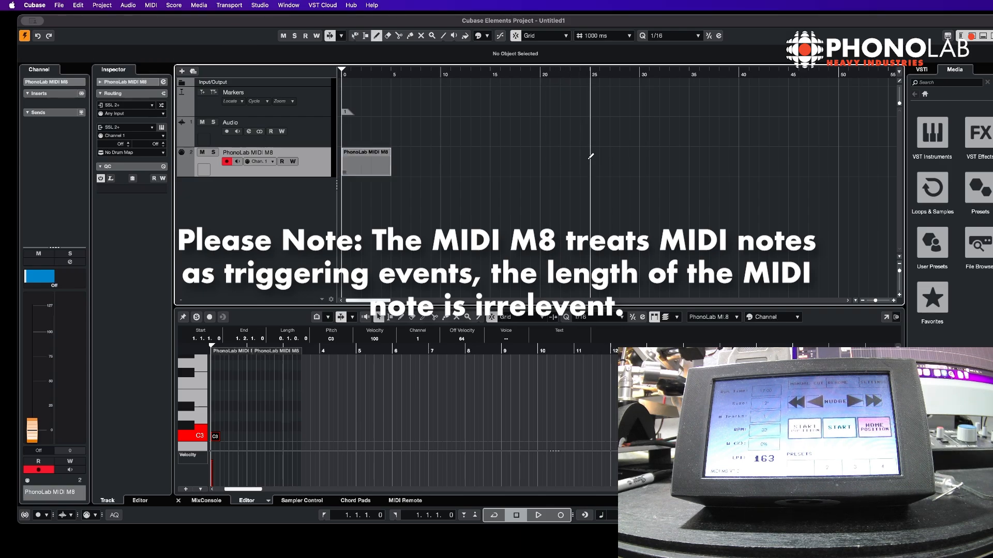
pyautogui.click(568, 158)
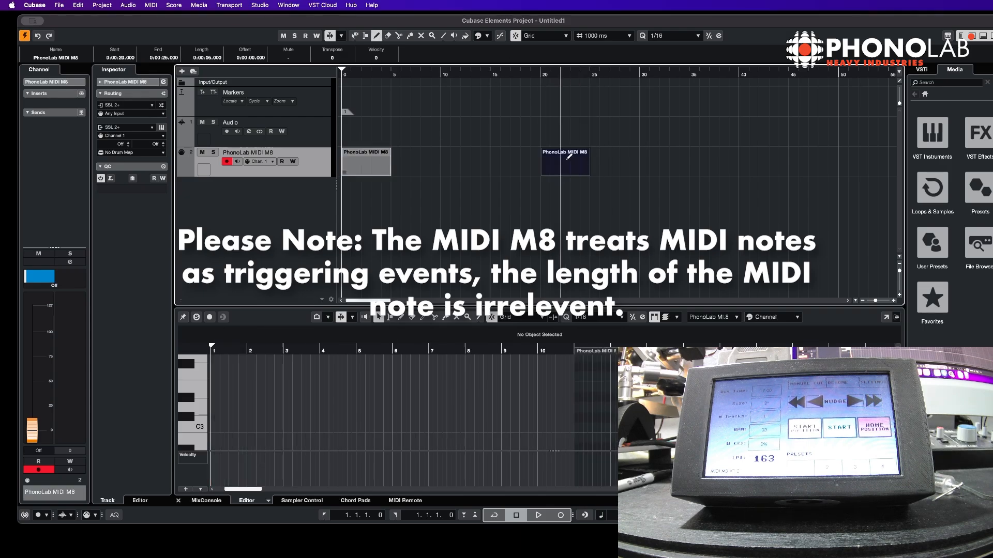
# Draw an E3 note in the second part and shift it slightly later, moving it without enlarging the part
pyautogui.click(214, 392)
pyautogui.moveTo(214, 389)
pyautogui.mouseDown()
pyautogui.moveTo(256, 389)
pyautogui.moveTo(232, 390)
pyautogui.mouseUp()
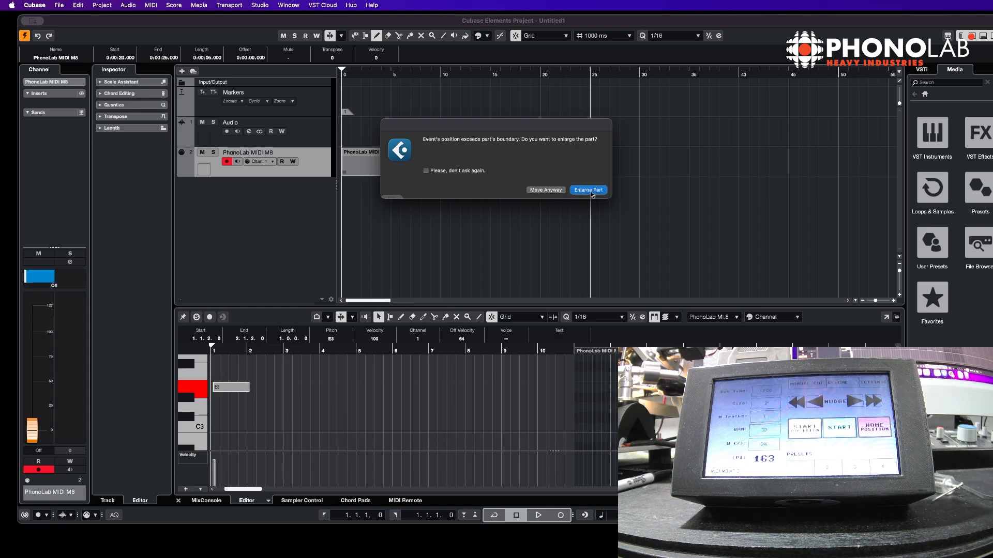
pyautogui.click(558, 190)
pyautogui.moveTo(224, 389); pyautogui.dragTo(234, 395)
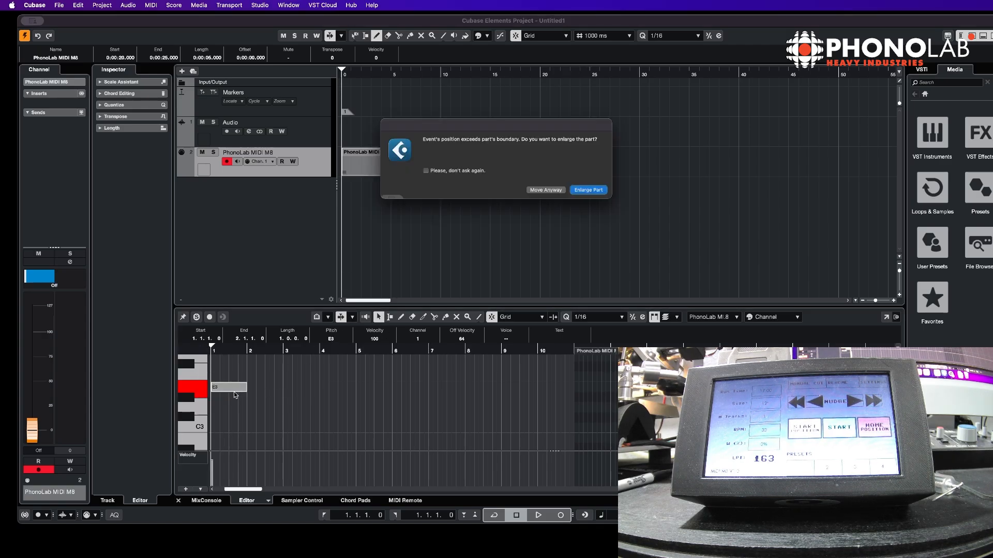
pyautogui.click(559, 190)
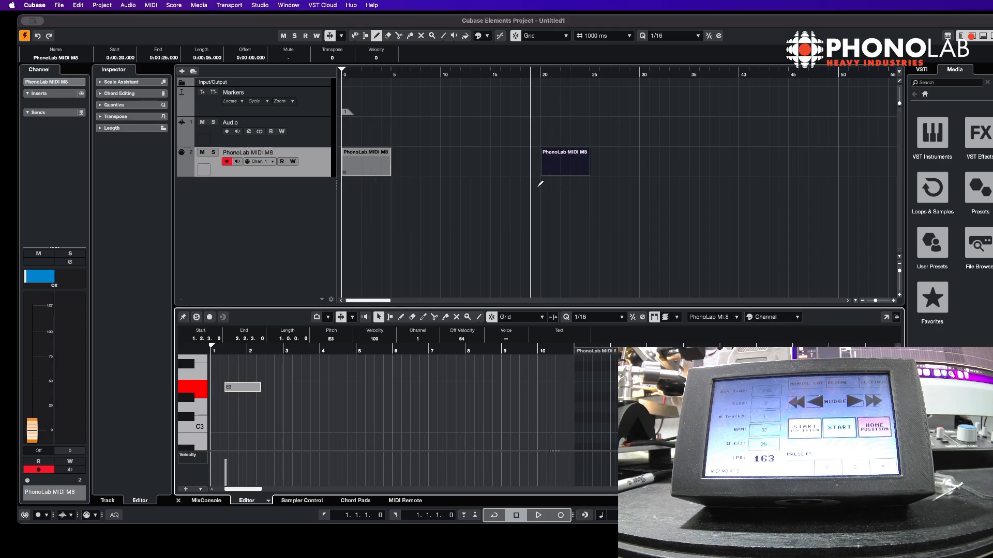
# Move the E3 note to bar 11, at the end of the second part
pyautogui.moveTo(241, 390); pyautogui.dragTo(590, 389)
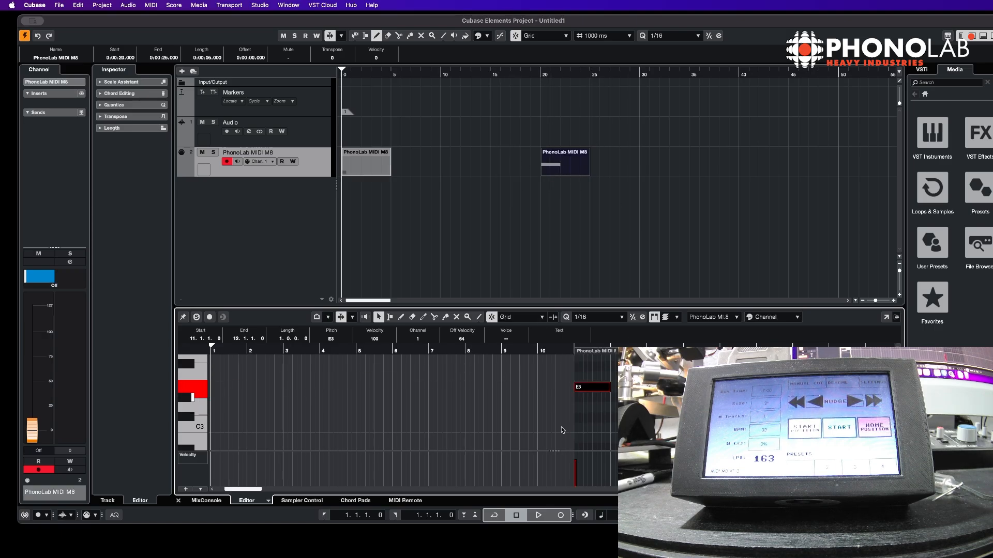
pyautogui.moveTo(609, 387); pyautogui.dragTo(581, 387)
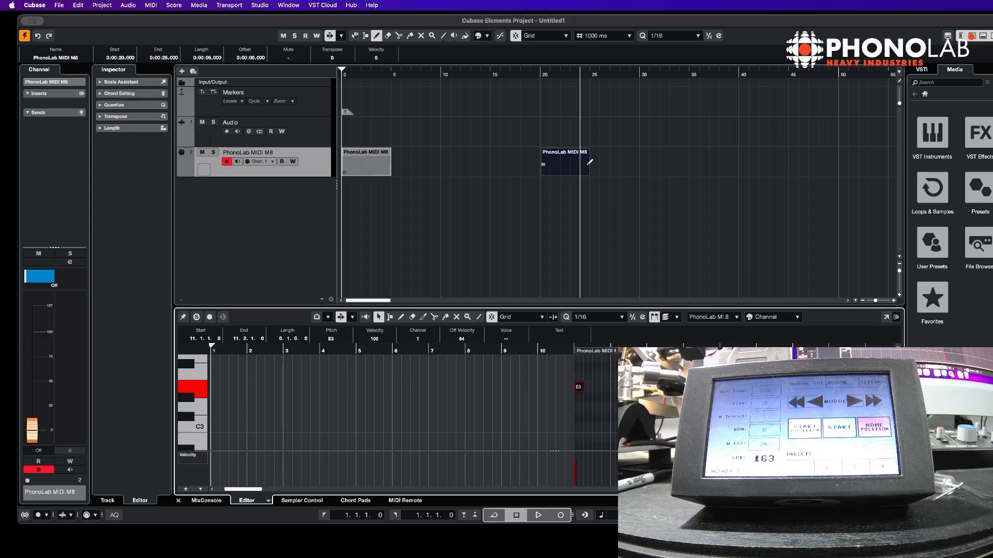
pyautogui.press('1')
pyautogui.click(605, 167)
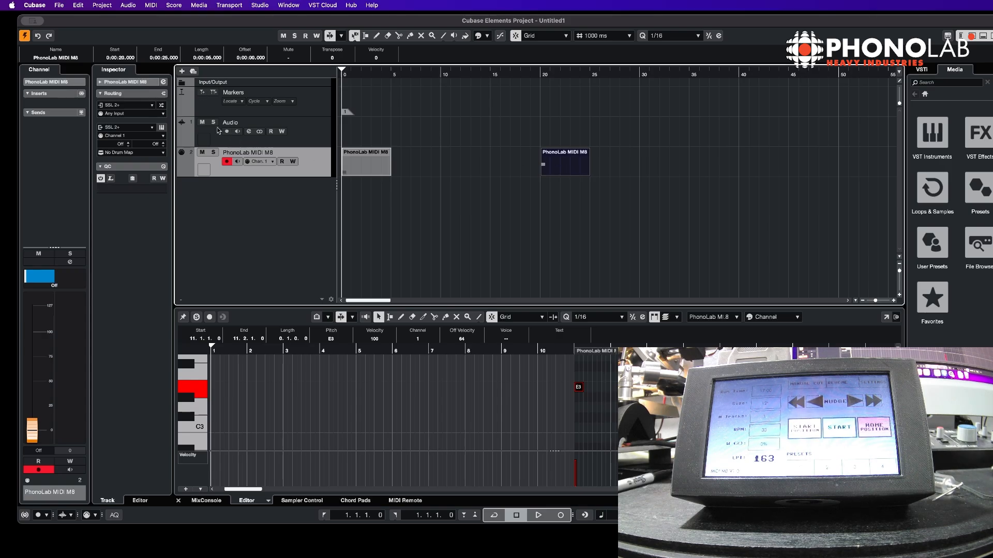
# Open MIDI Remote, start adding a controller surface, and add a new vendor named PhonoLab
pyautogui.click(408, 502)
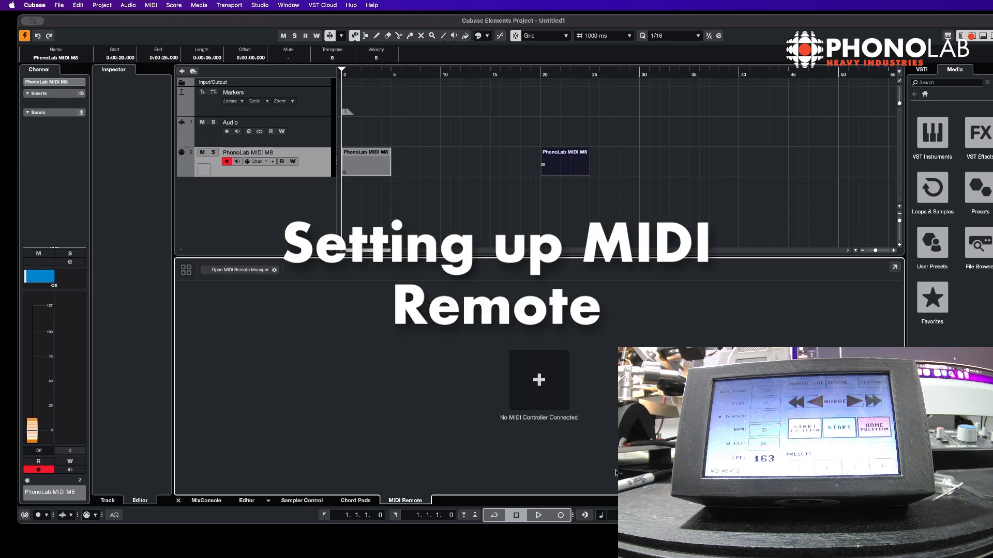
pyautogui.click(559, 389)
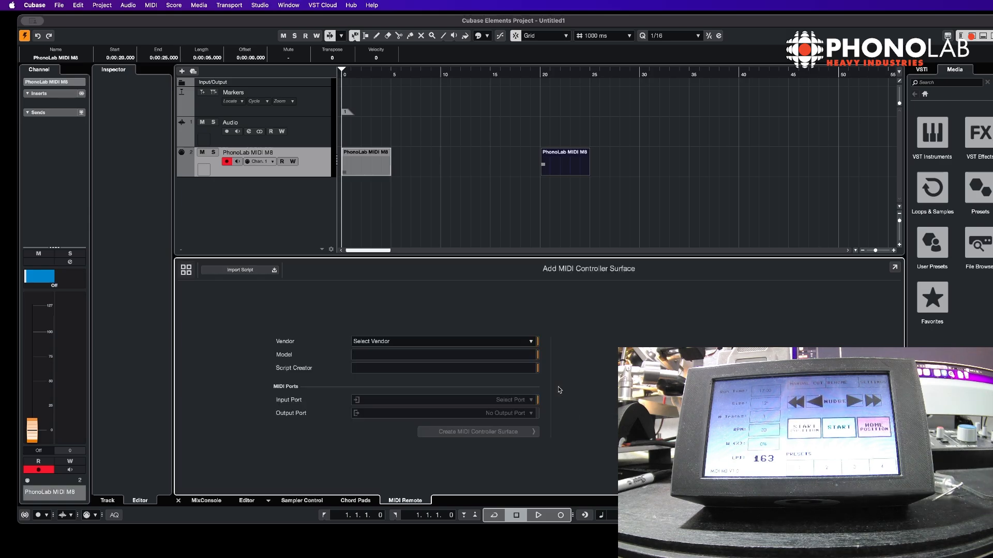
pyautogui.click(437, 342)
pyautogui.scroll(-3, 445, 455)
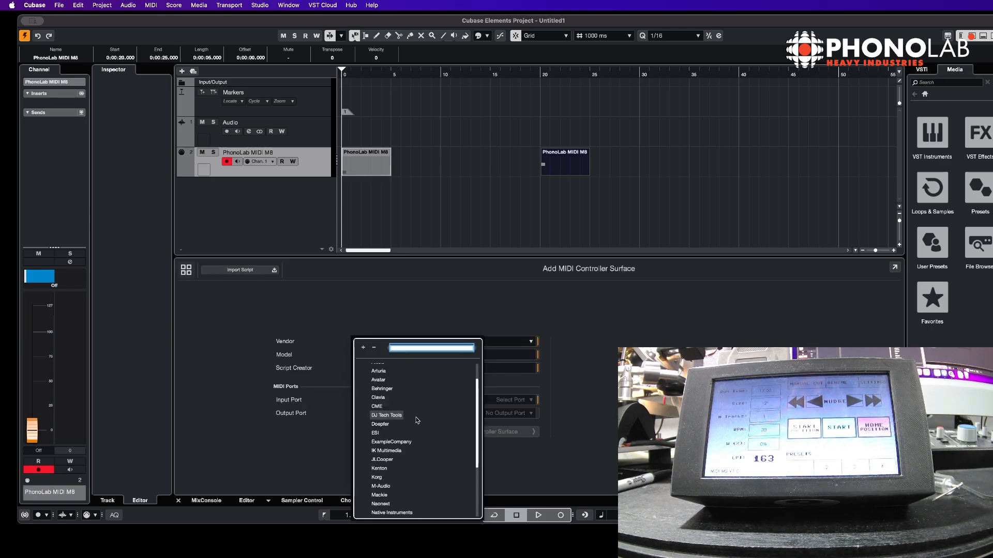
pyautogui.scroll(-5, 382, 511)
pyautogui.click(387, 512)
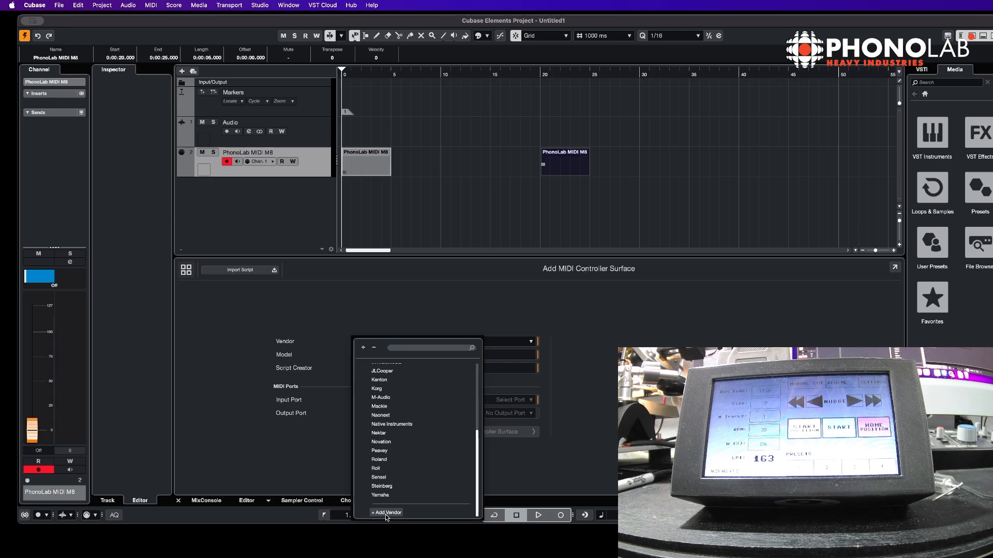
pyautogui.click(406, 341)
pyautogui.write('Ph')
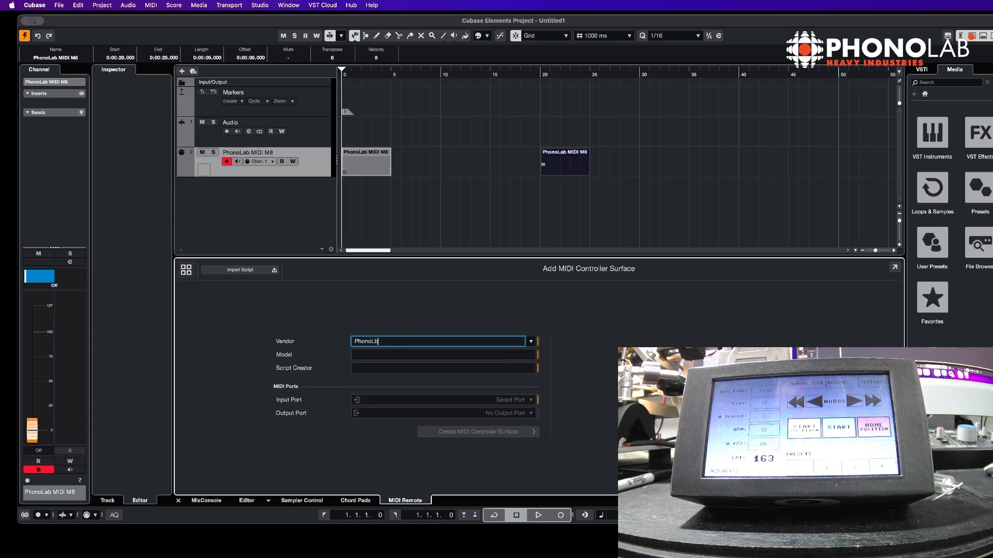
pyautogui.write('onoLab')
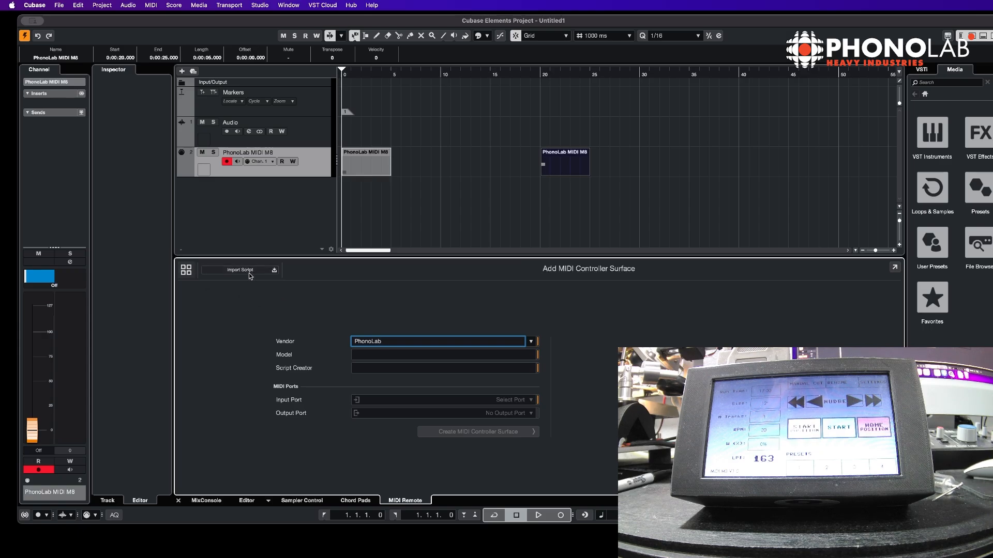
# Enter MIDI M8 as the controller model name
pyautogui.click(386, 356)
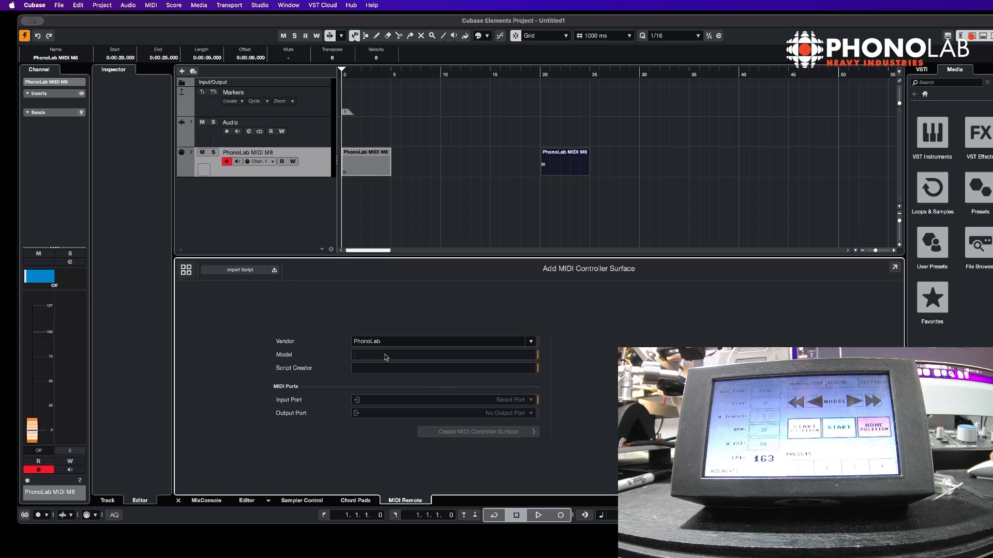
pyautogui.write('MIDI M8')
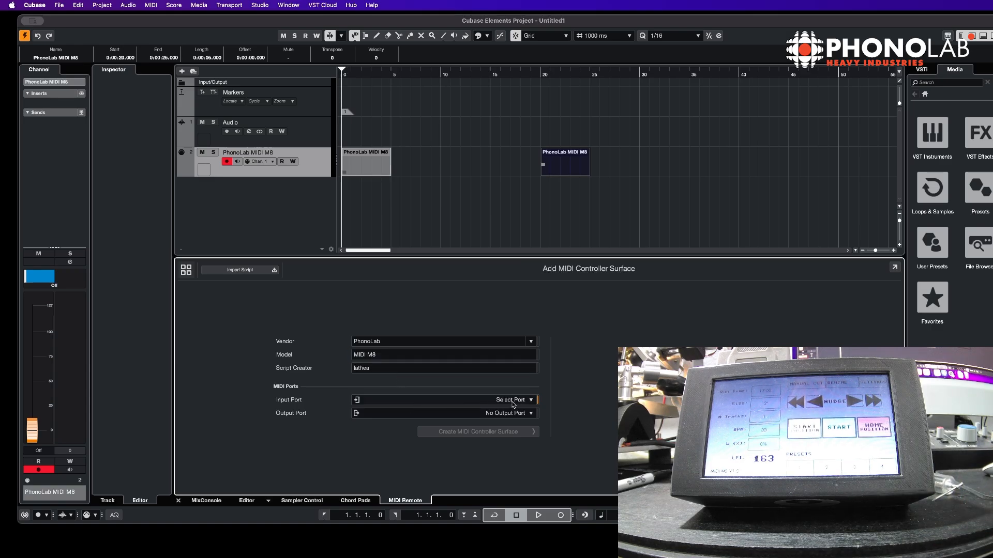
# Set both the input and output ports to SSL 2+ and create the MIDI controller surface
pyautogui.click(525, 401)
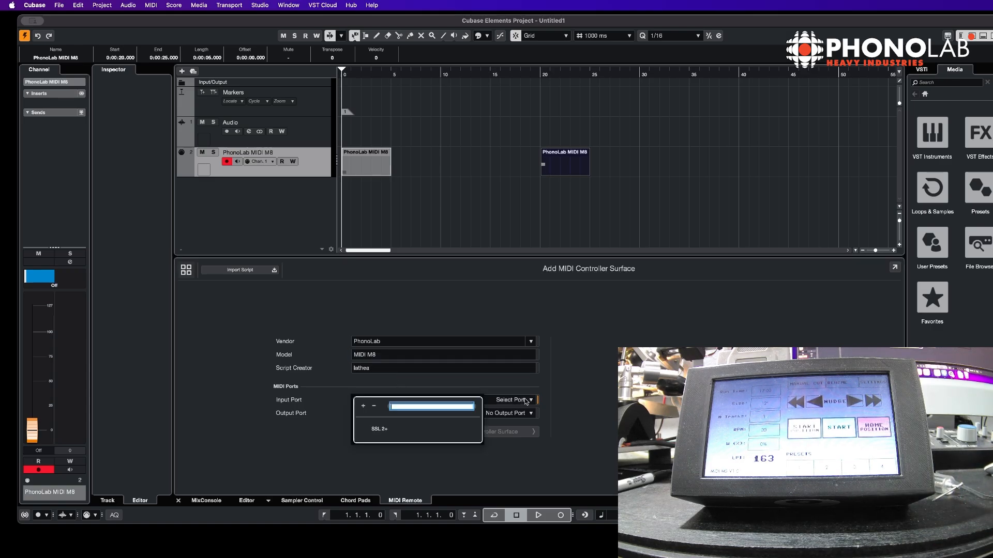
pyautogui.click(380, 429)
pyautogui.click(488, 414)
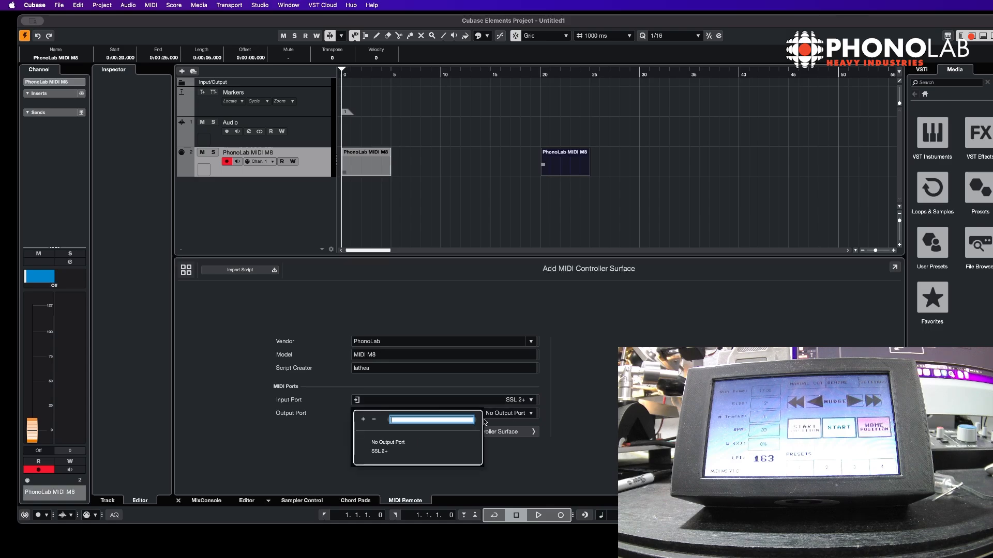
pyautogui.click(385, 453)
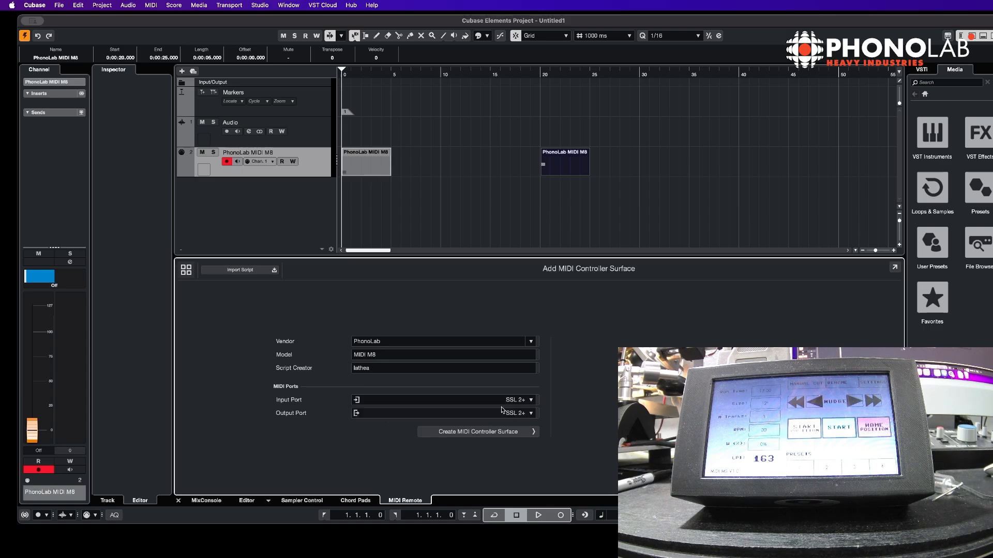
pyautogui.click(515, 433)
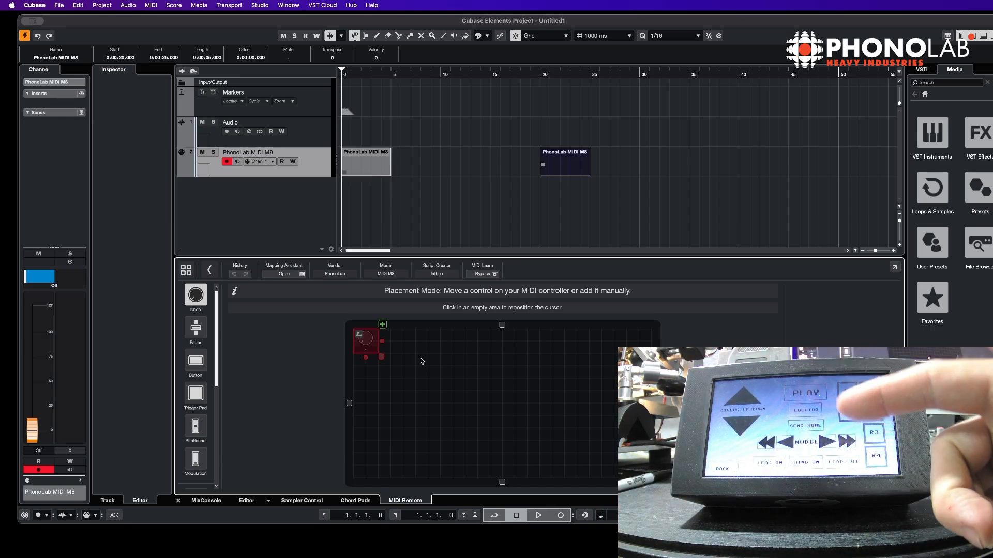
# Inspect the note numbers assigned to the two knob controls on the surface
pyautogui.click(587, 540)
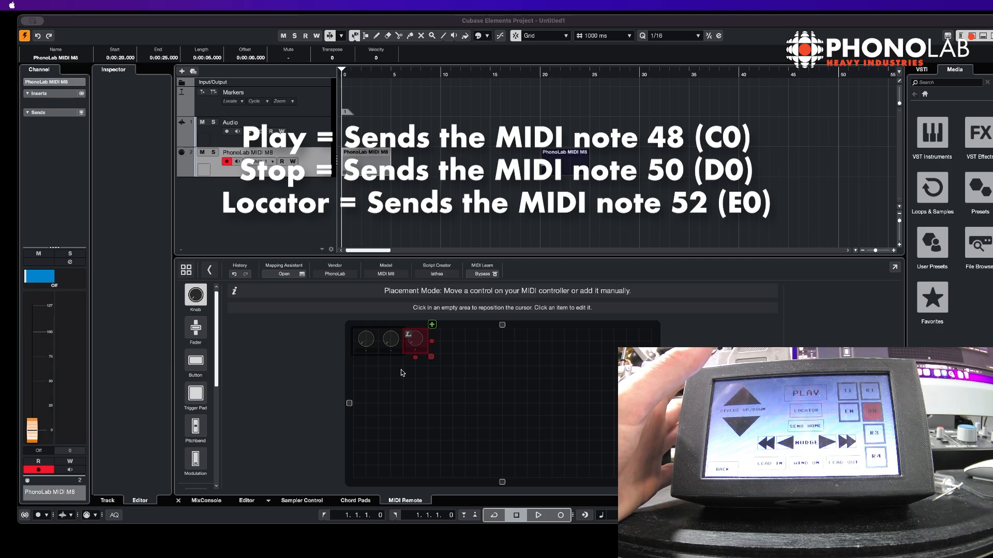
pyautogui.click(402, 373)
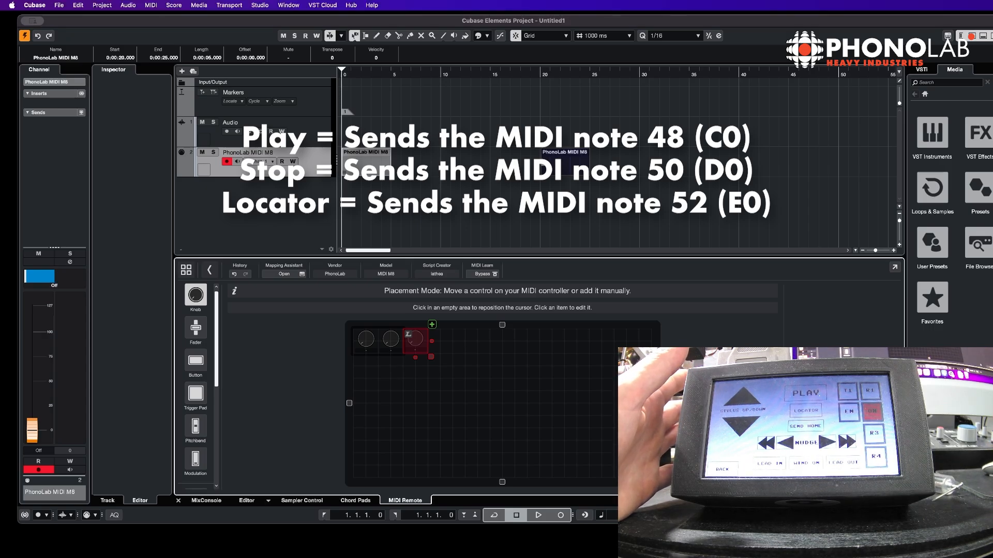
pyautogui.click(365, 339)
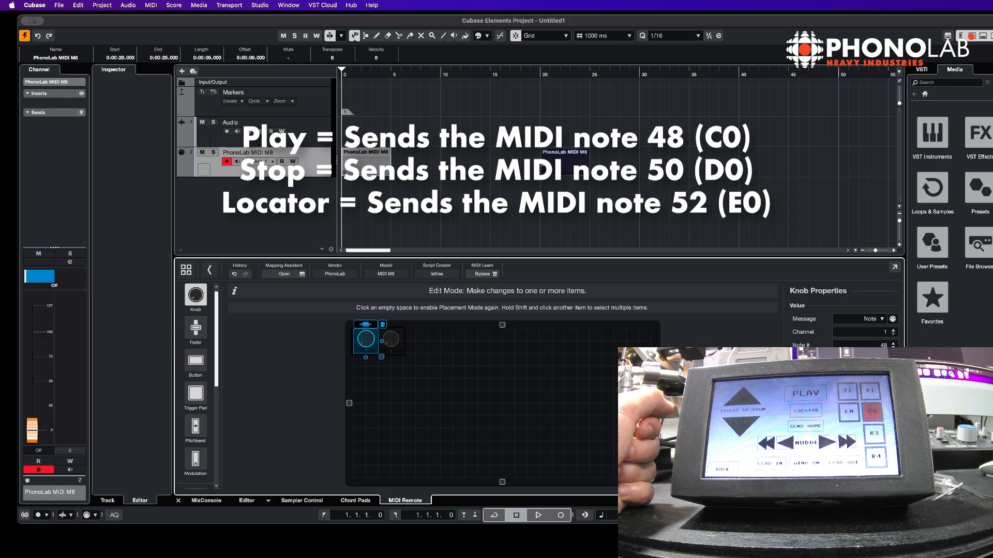
pyautogui.click(392, 339)
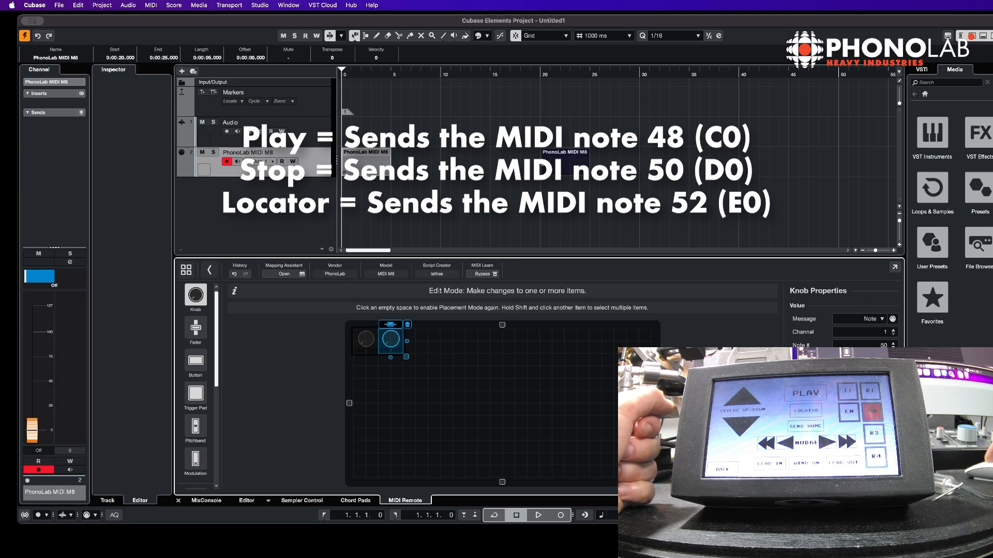
pyautogui.click(365, 339)
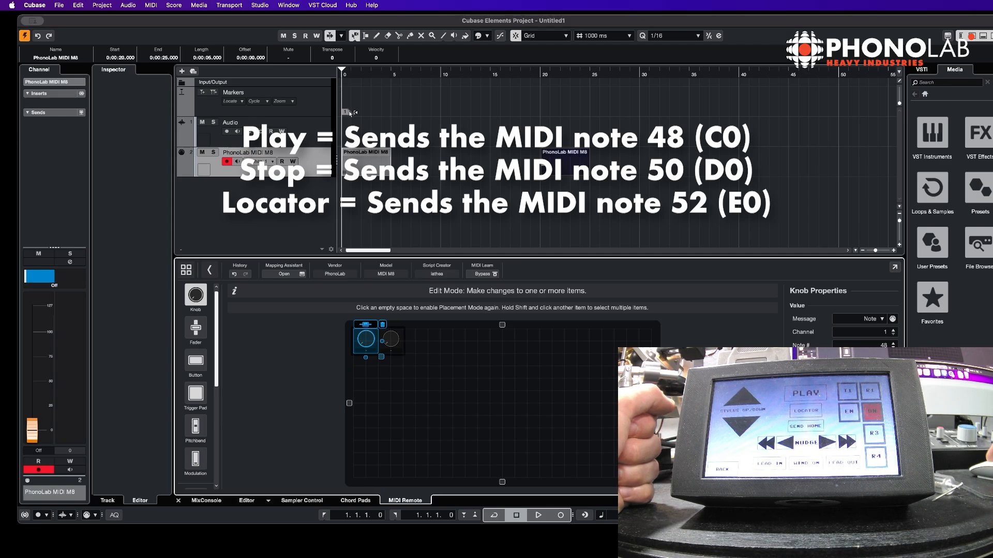
# Change the two knob controls on the surface into buttons
pyautogui.click(363, 372)
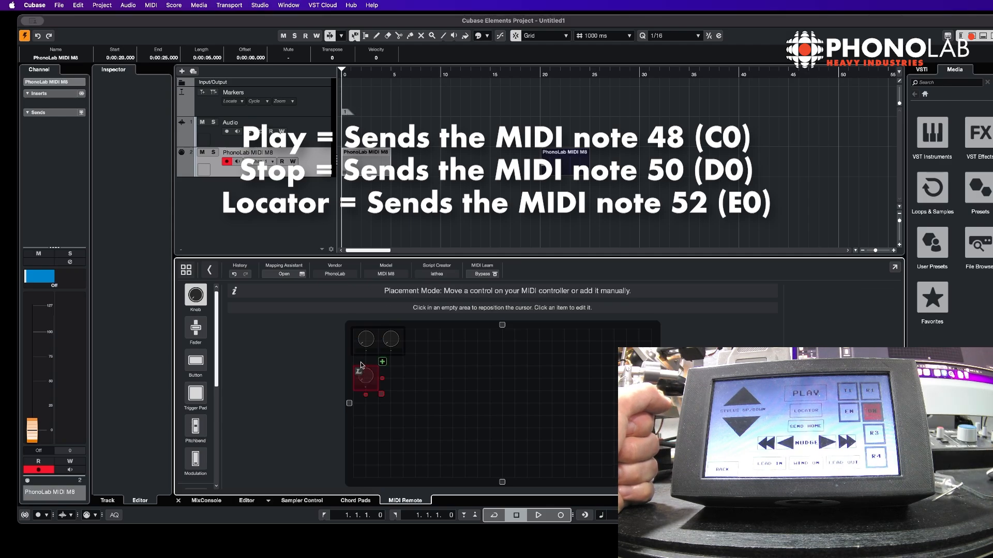
pyautogui.click(197, 363)
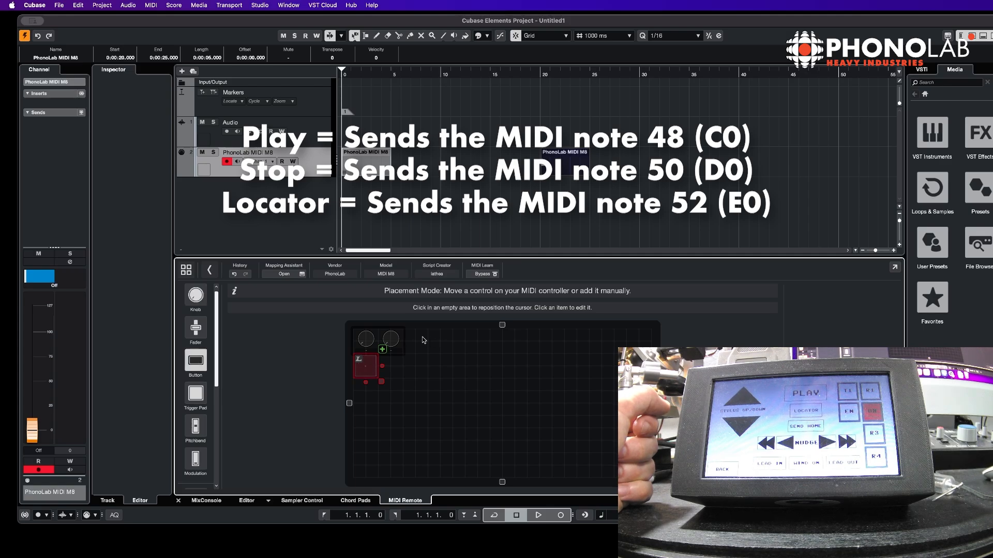
pyautogui.click(356, 336)
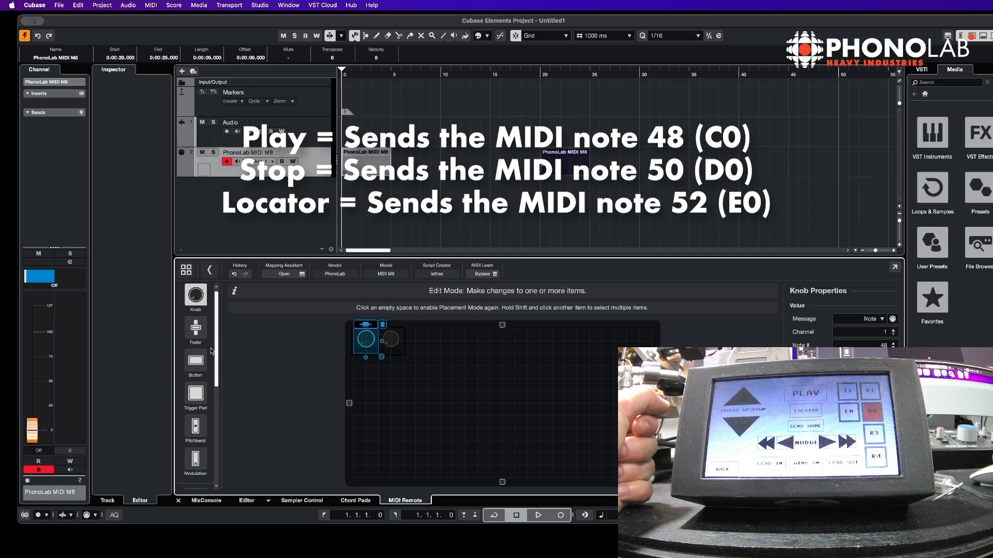
pyautogui.click(400, 336)
pyautogui.click(201, 361)
# Add a third button below the first one and set its note number to 52
pyautogui.click(361, 363)
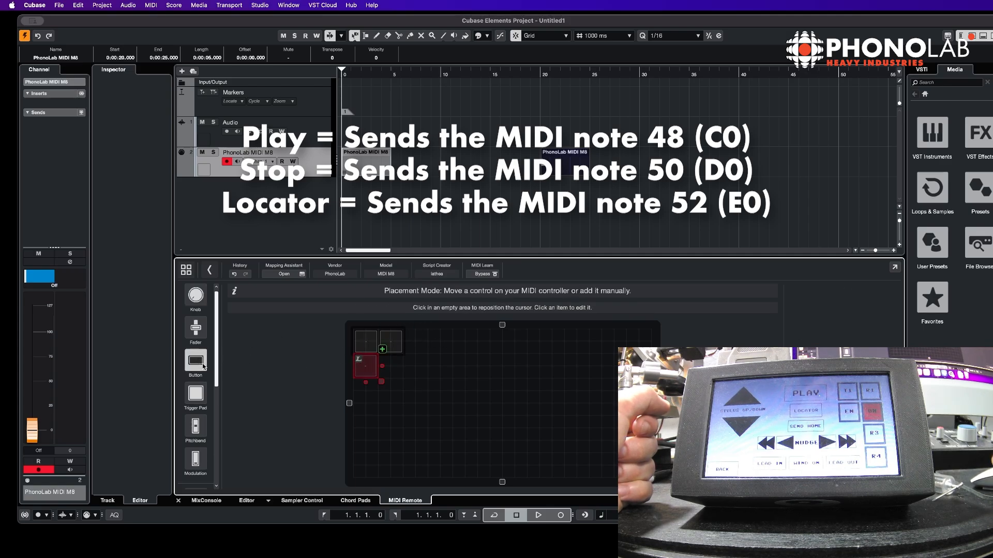
pyautogui.click(383, 350)
pyautogui.click(868, 324)
pyautogui.click(877, 331)
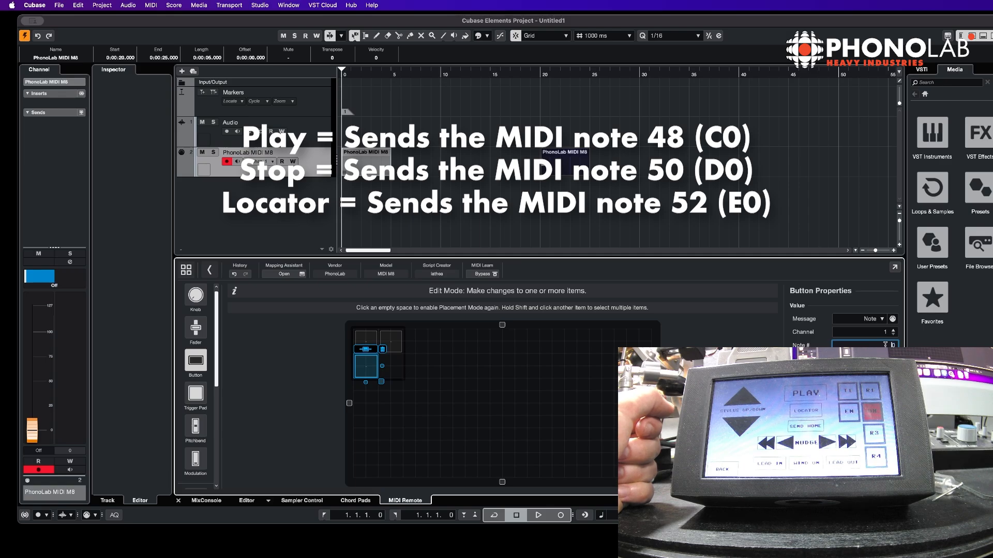
pyautogui.write('2')
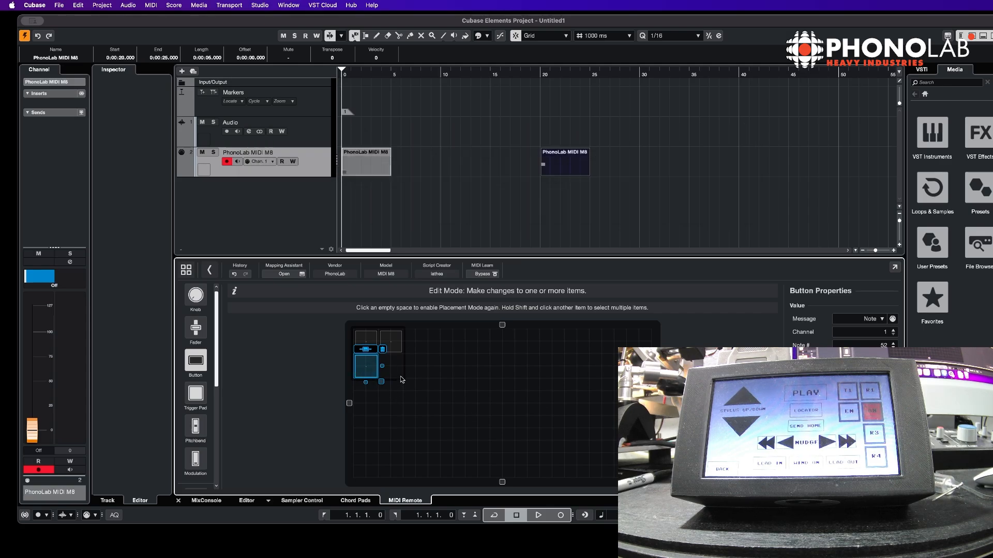
# Leave surface editing and open the Mapping Assistant window
pyautogui.click(430, 377)
pyautogui.click(385, 364)
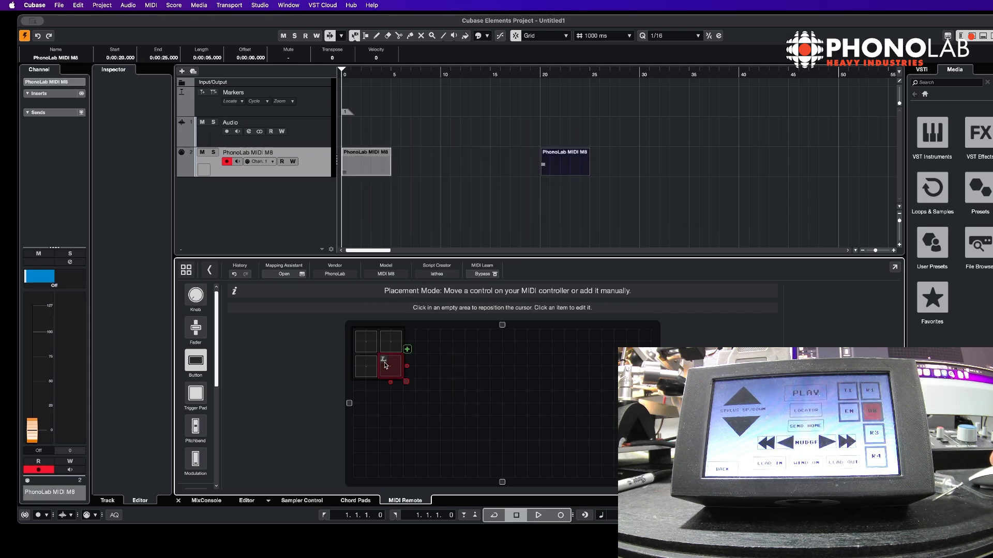
pyautogui.click(285, 274)
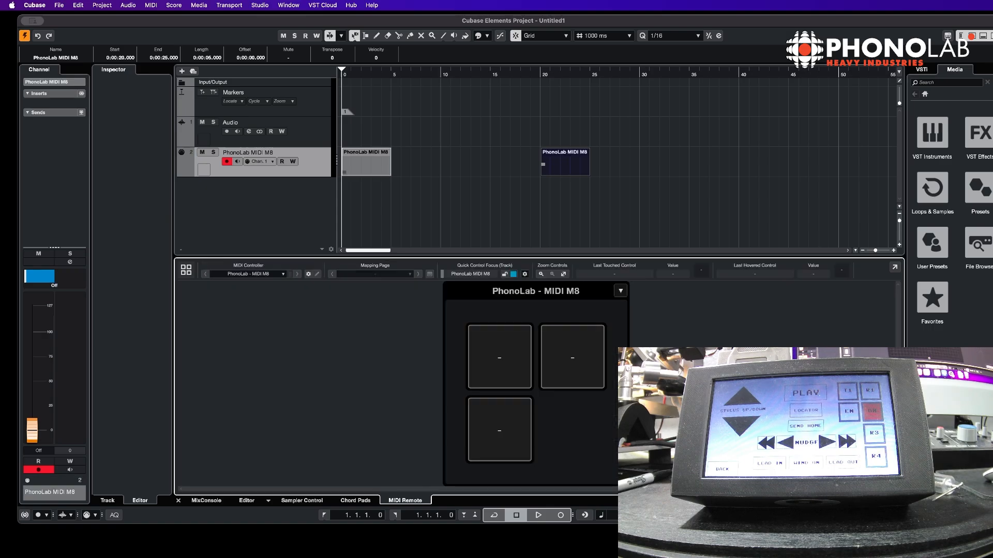
pyautogui.moveTo(539, 163); pyautogui.dragTo(316, 87)
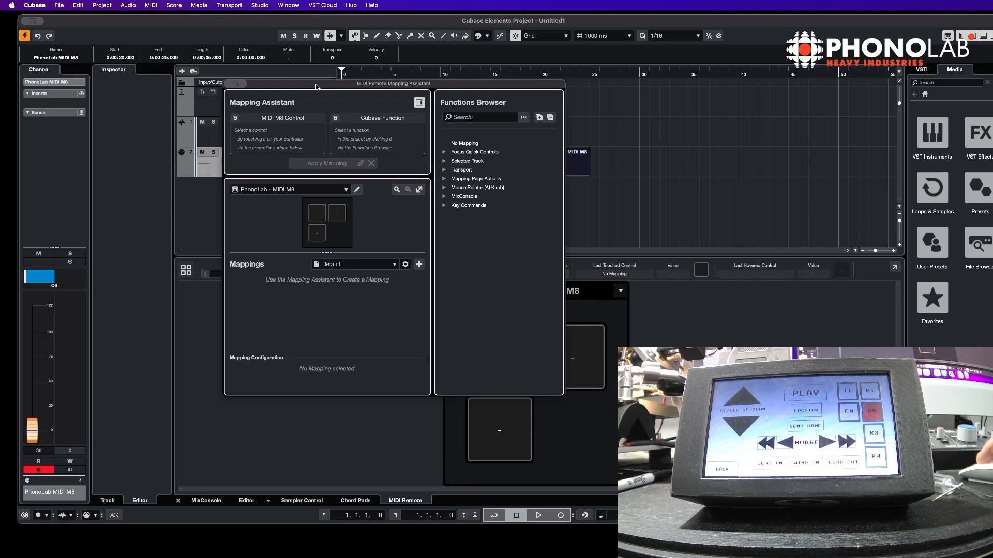
# Map the first button to the Transport Start function
pyautogui.click(325, 215)
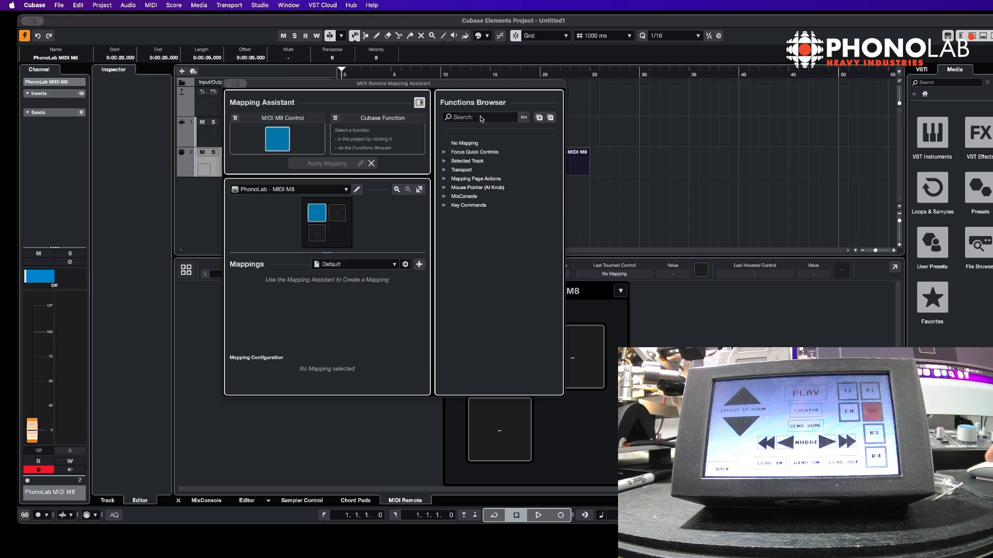
pyautogui.click(444, 170)
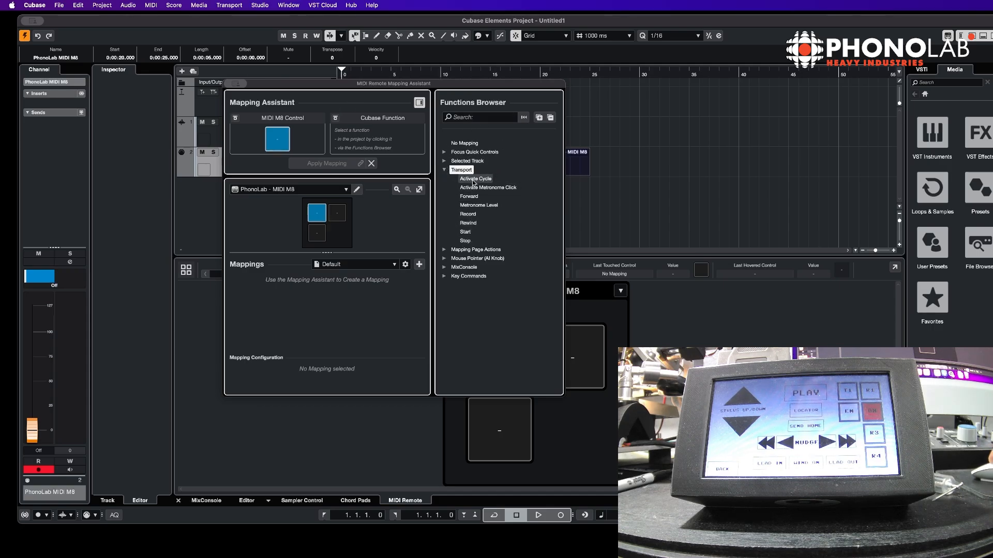
pyautogui.click(466, 232)
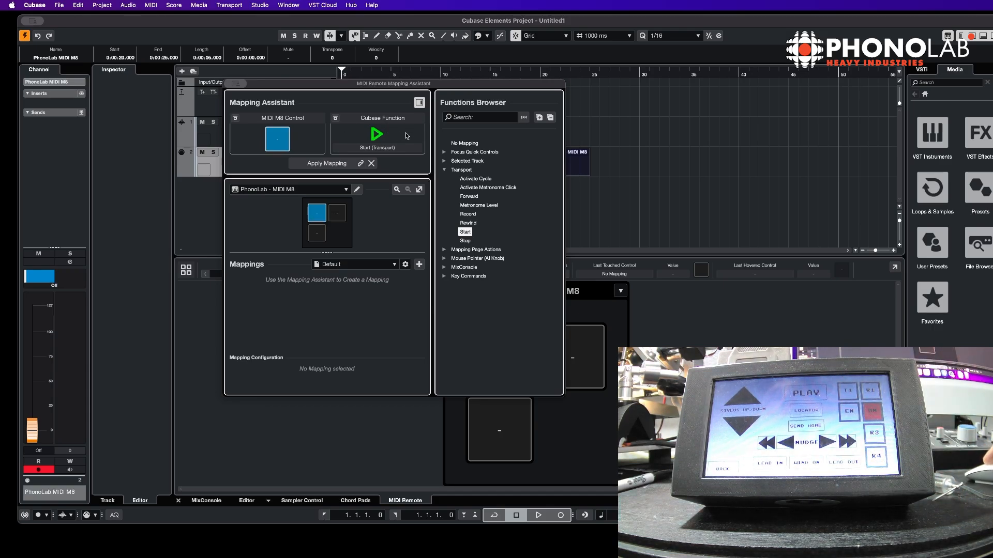
pyautogui.click(321, 164)
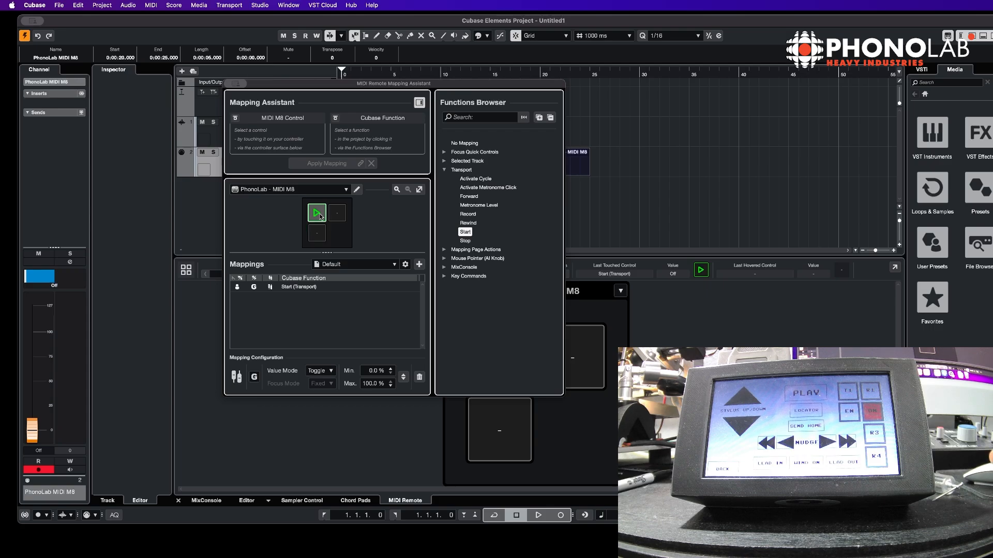
# Map the second button on the surface to the Transport Stop function
pyautogui.click(339, 210)
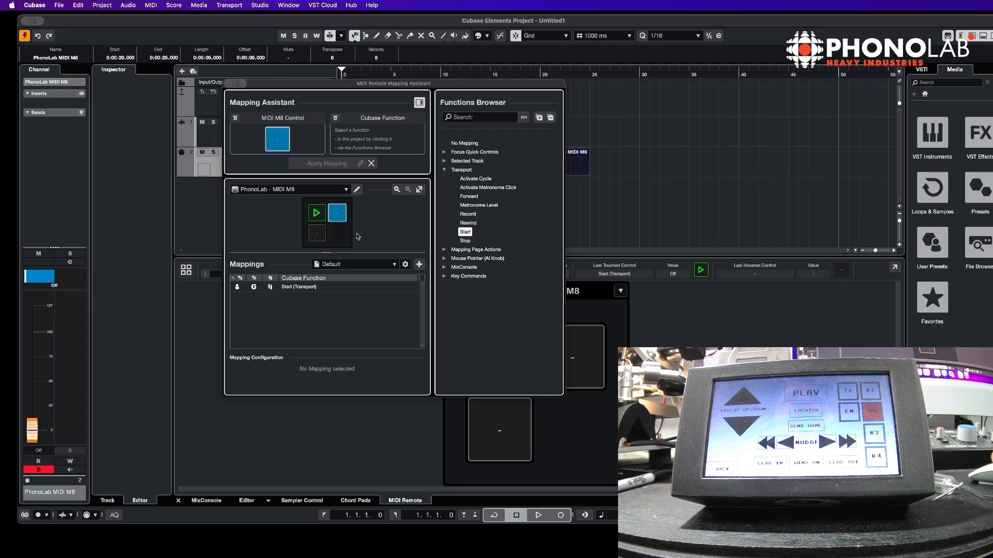
pyautogui.click(470, 241)
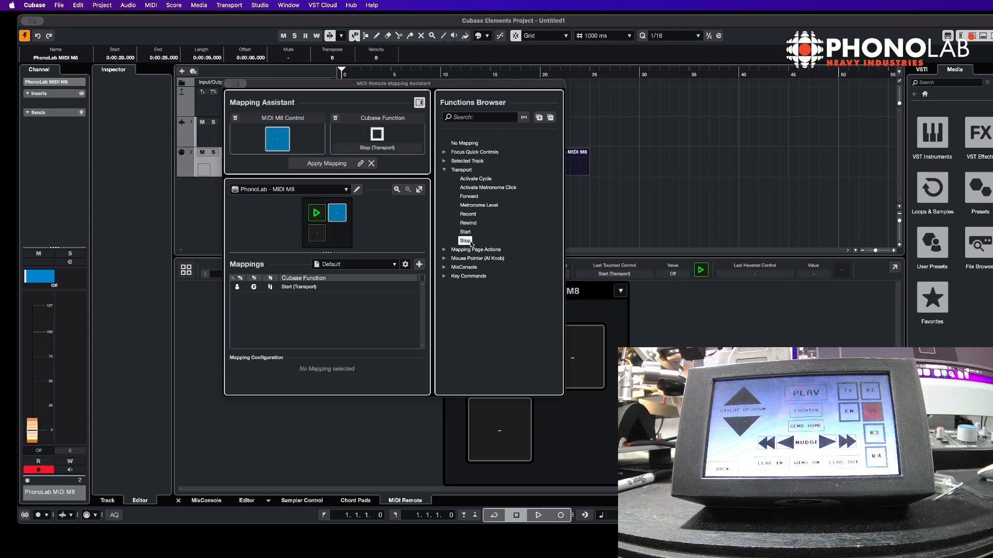
pyautogui.click(326, 163)
# Search the functions for marker and map the third button to the To Marker 1 key command
pyautogui.click(319, 232)
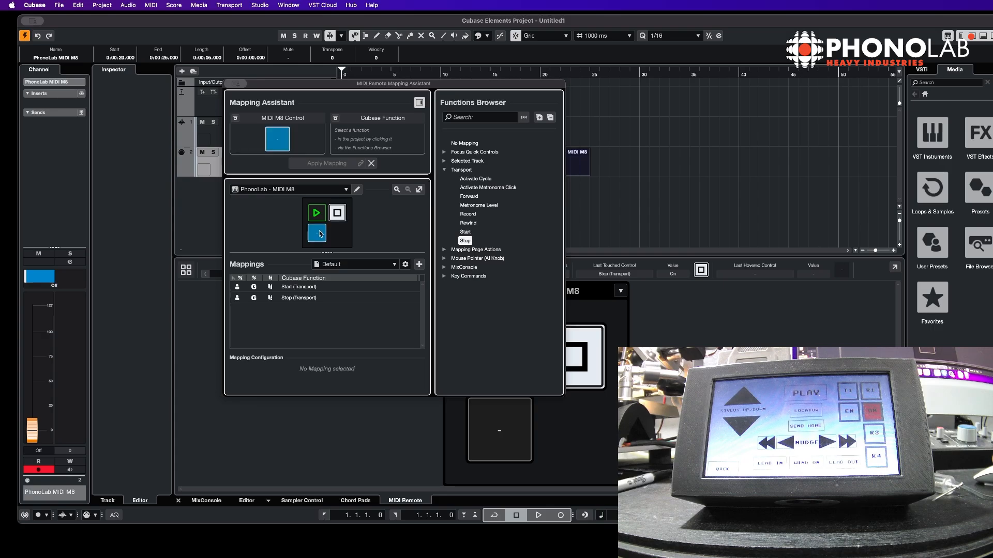
pyautogui.click(481, 117)
pyautogui.write('mar')
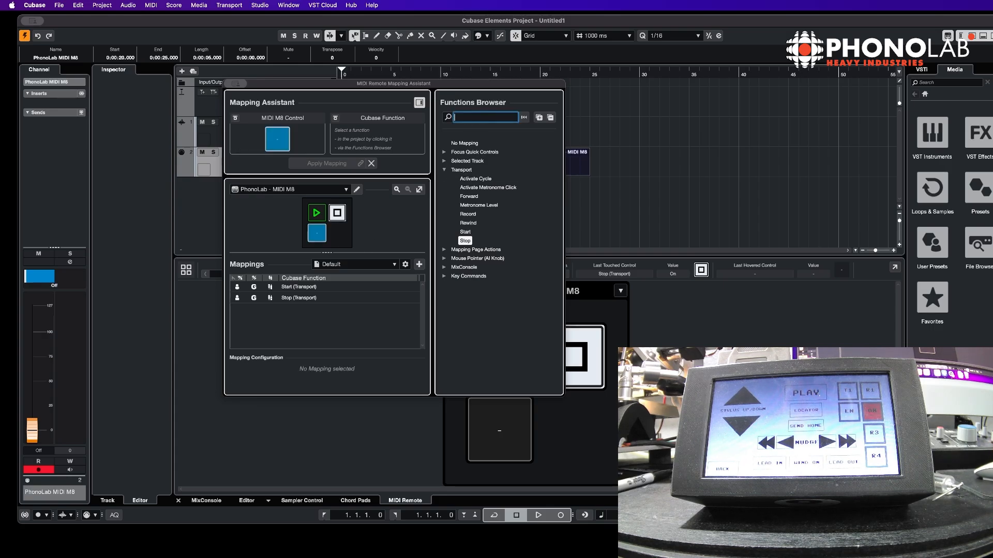
pyautogui.write('ker')
pyautogui.scroll(-3, 525, 277)
pyautogui.scroll(2, 525, 274)
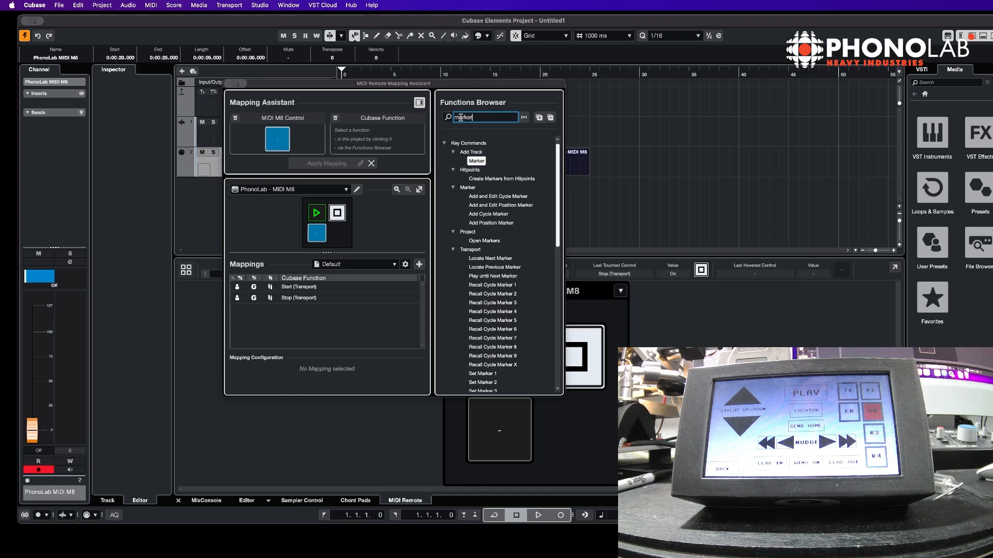
pyautogui.scroll(-6, 499, 256)
pyautogui.scroll(-4, 499, 258)
pyautogui.click(486, 268)
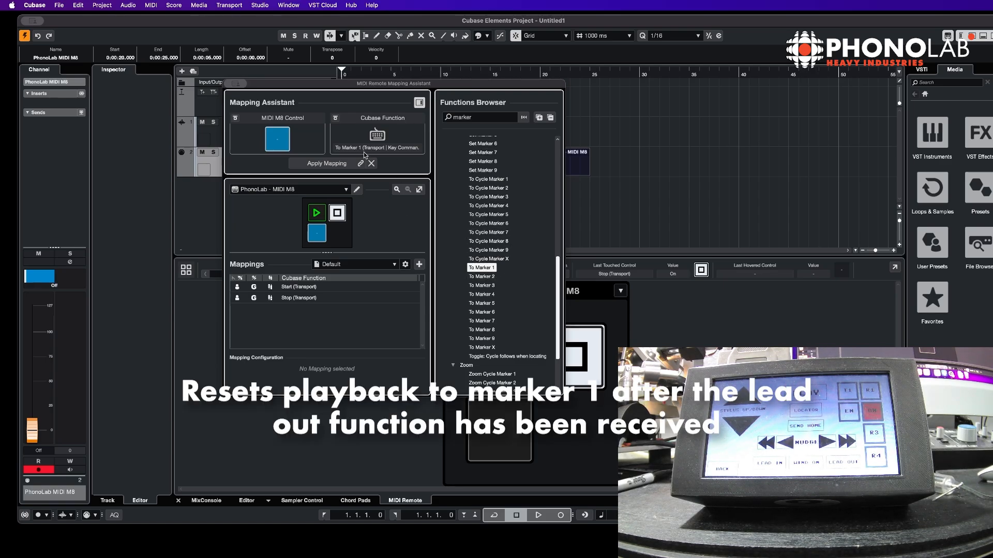
pyautogui.click(326, 163)
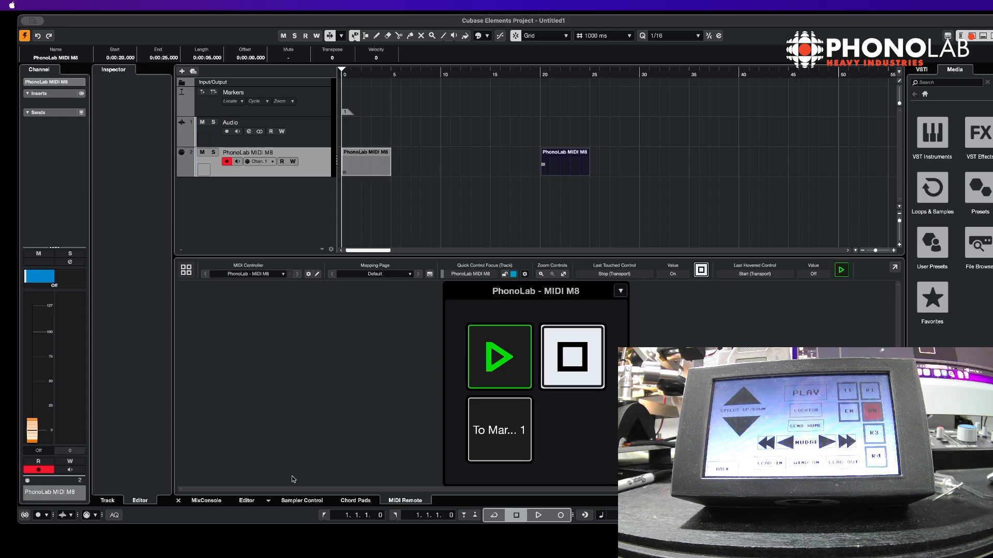
# Open the MixConsole and stop the running playback
pyautogui.click(206, 501)
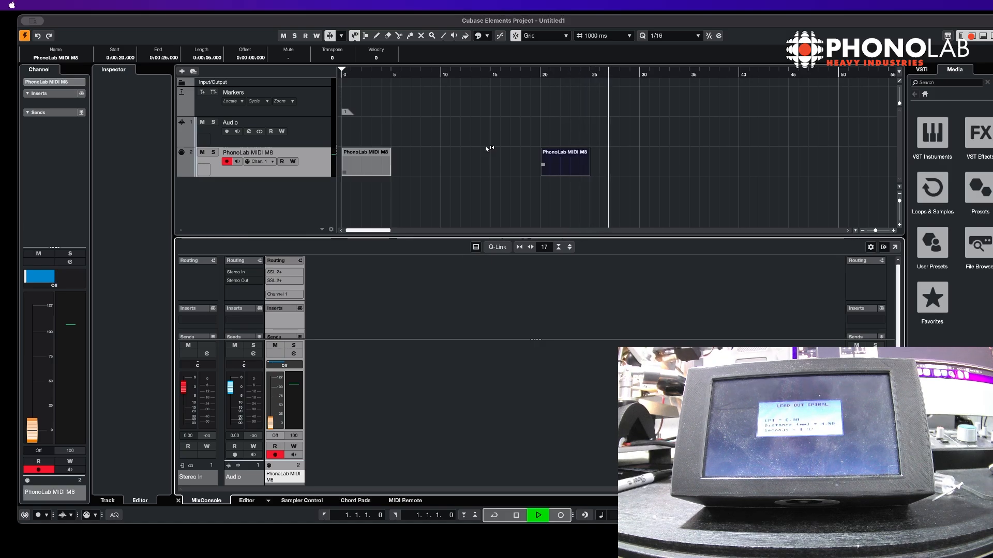
pyautogui.press('space')
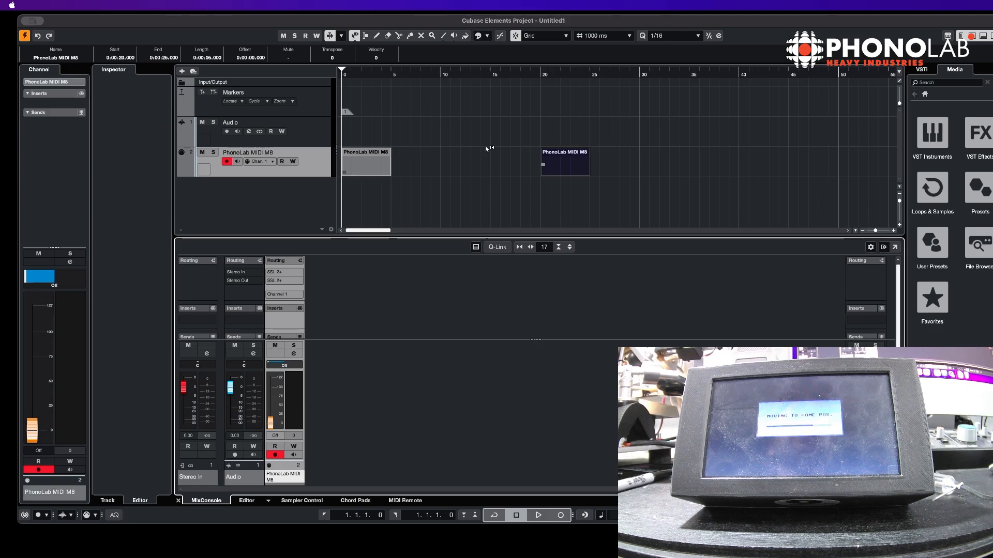